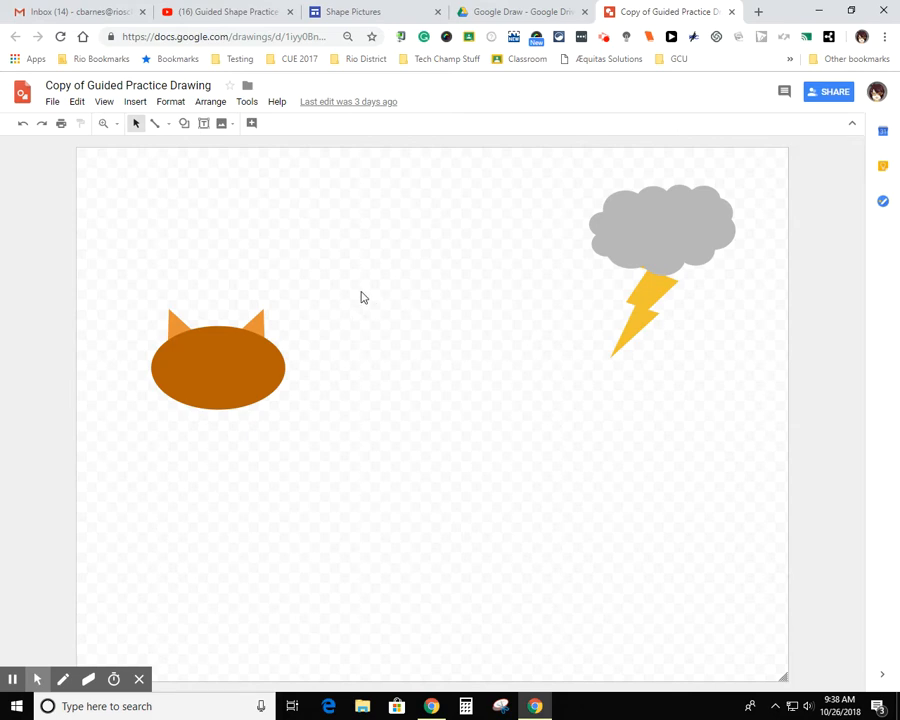
# Draw a small horizontal oval as an eye on the upper left part of the brown cat head
pyautogui.click(185, 125)
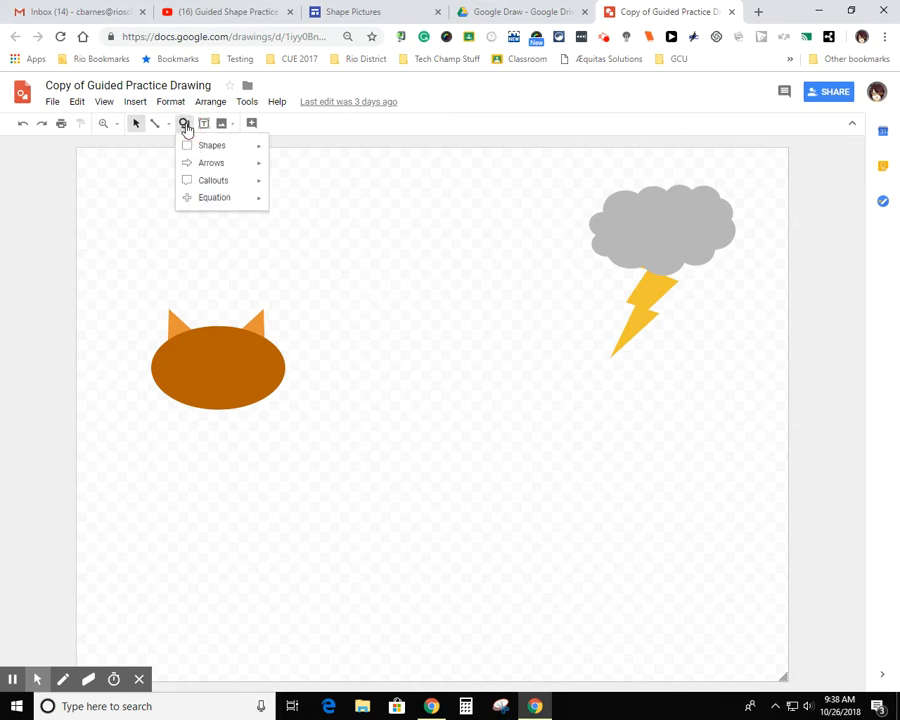
pyautogui.moveTo(186, 147)
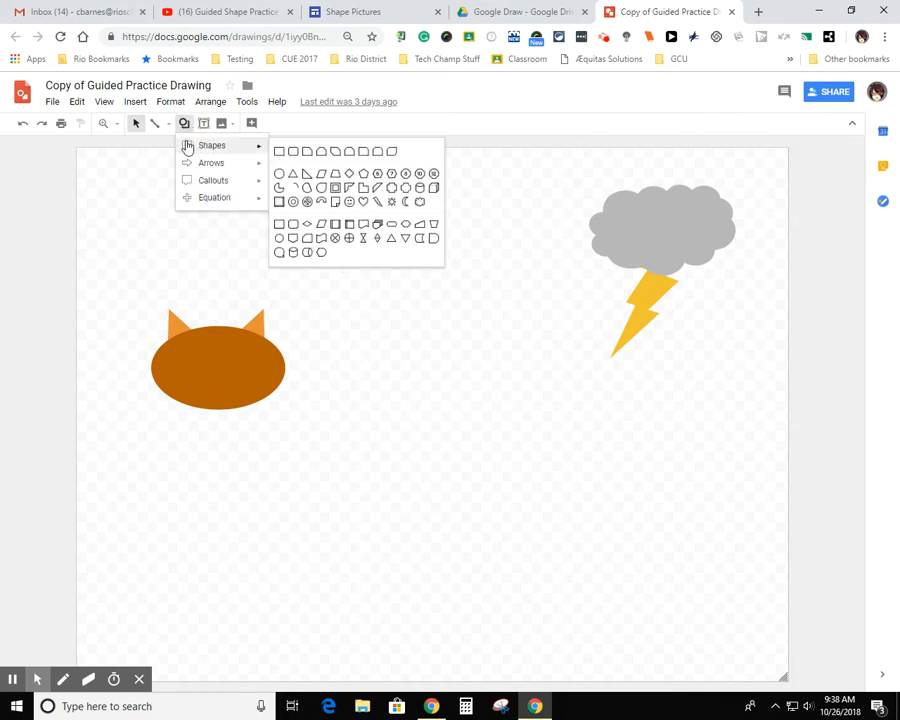
pyautogui.click(280, 177)
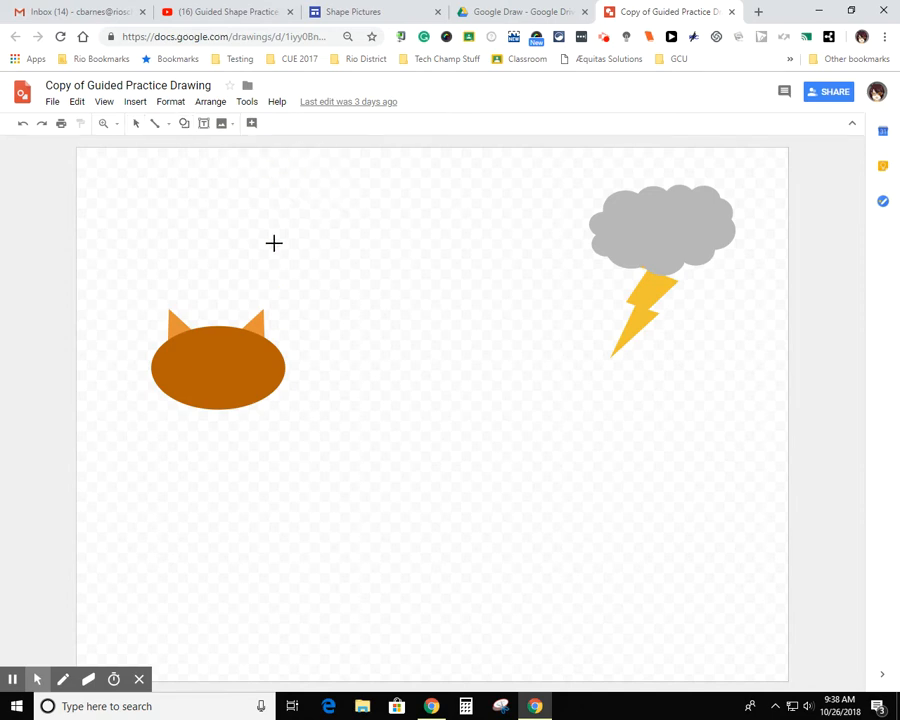
pyautogui.moveTo(180, 347)
pyautogui.mouseDown()
pyautogui.moveTo(196, 348)
pyautogui.moveTo(211, 366)
pyautogui.mouseUp()
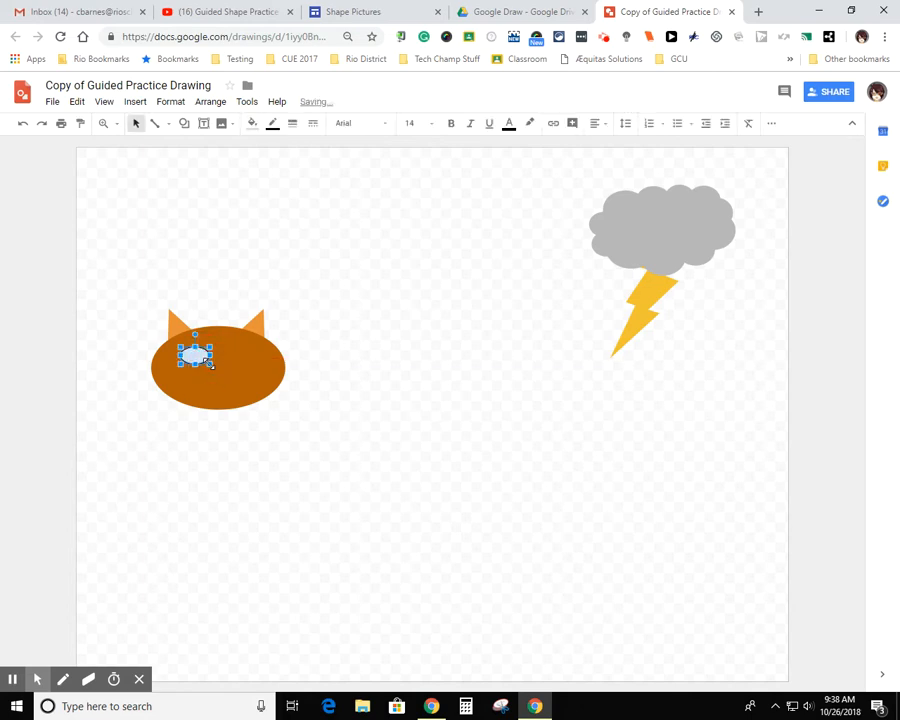
pyautogui.click(344, 369)
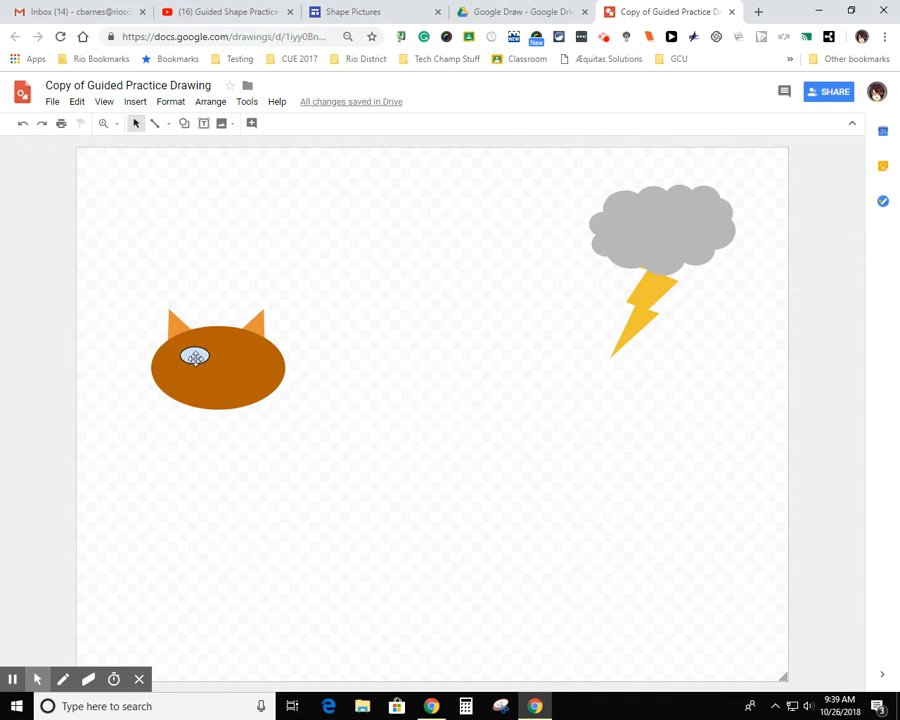
pyautogui.click(195, 357)
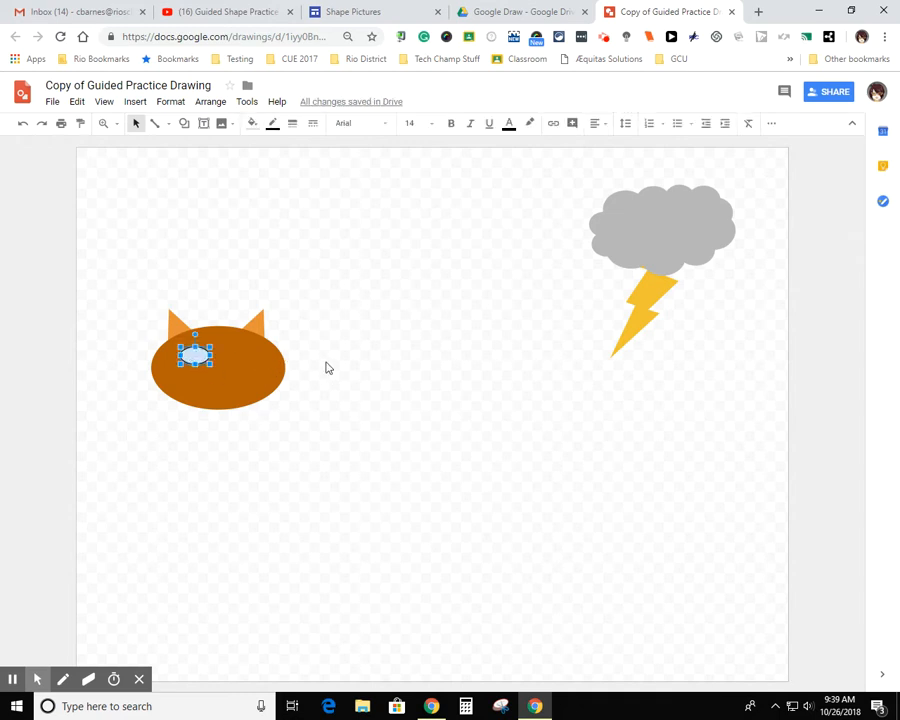
pyautogui.click(324, 369)
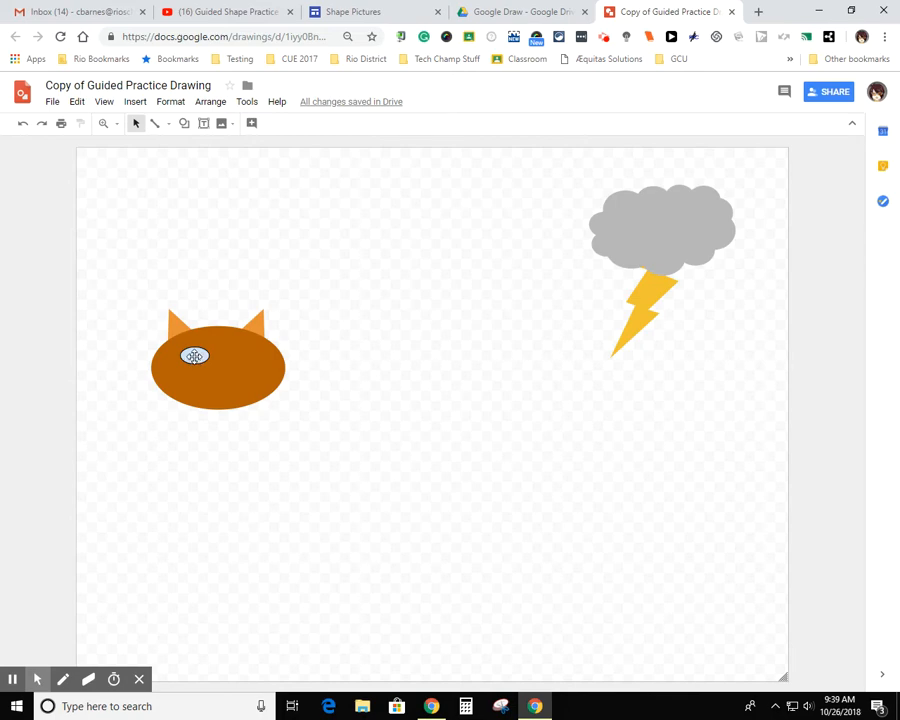
# Move the small eye oval off the cat's face to the empty canvas area below the head
pyautogui.moveTo(194, 356); pyautogui.dragTo(189, 477)
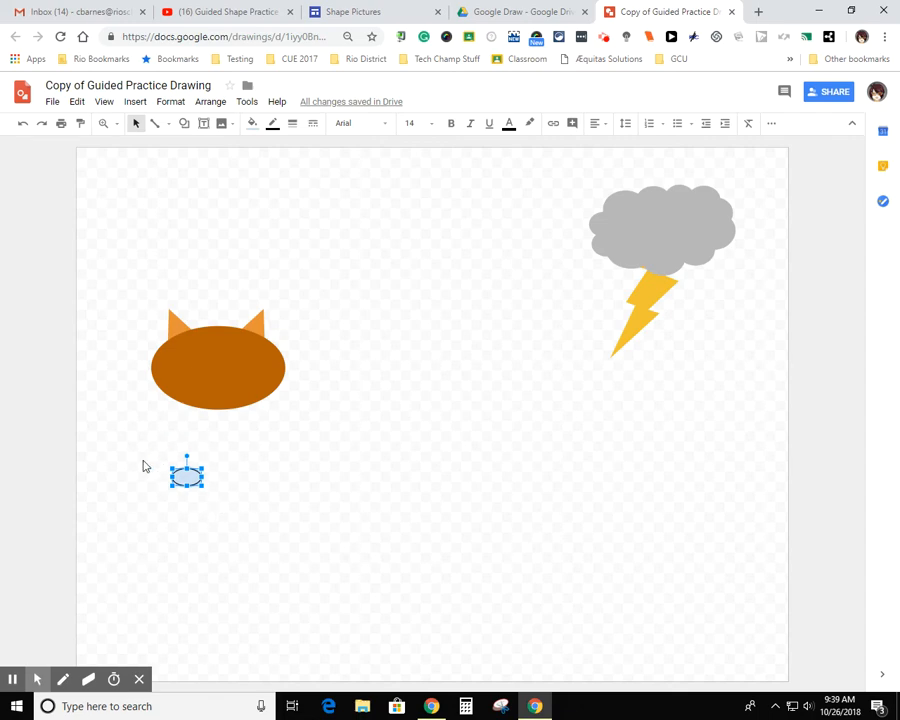
pyautogui.moveTo(187, 477)
pyautogui.mouseDown()
pyautogui.moveTo(28, 414)
pyautogui.moveTo(171, 468)
pyautogui.moveTo(185, 483)
pyautogui.mouseUp()
pyautogui.click(30, 412)
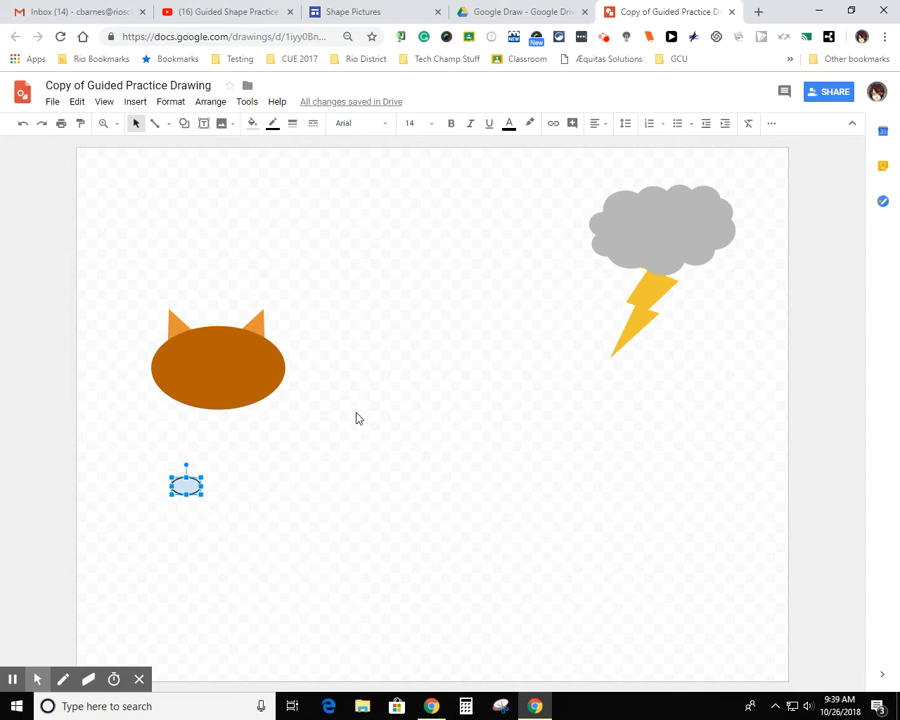
# Fill the small eye oval with the yellow that is one shade darker than dark yellow 1
pyautogui.click(253, 126)
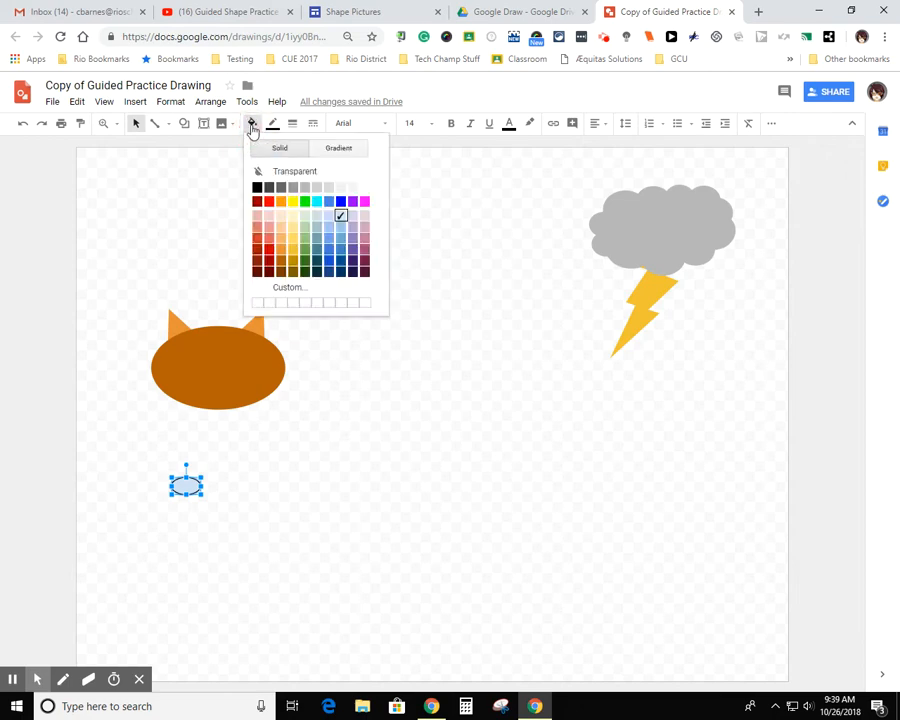
pyautogui.click(294, 251)
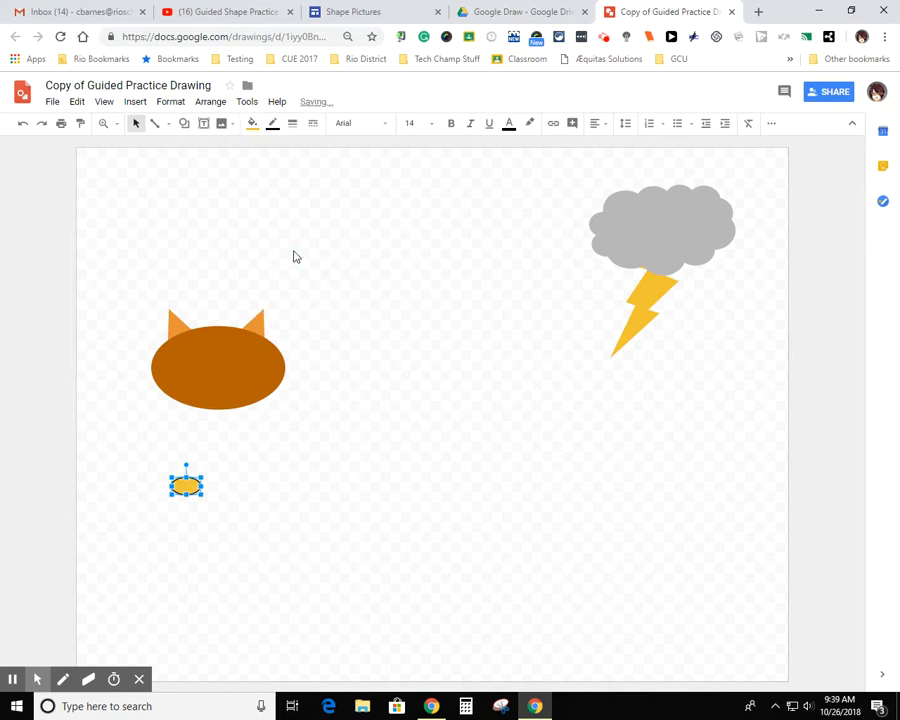
pyautogui.click(252, 124)
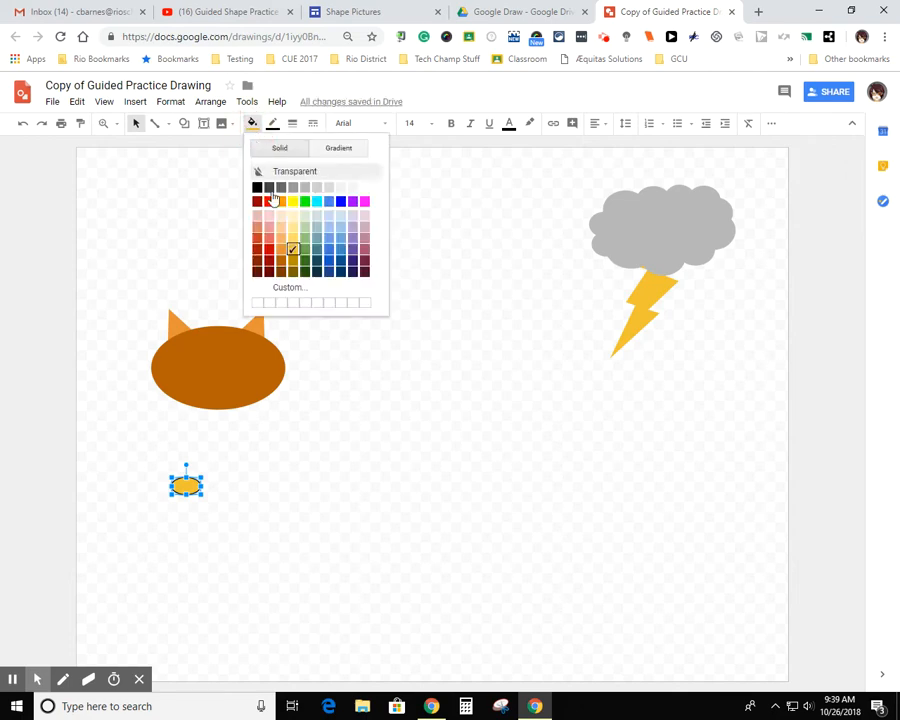
pyautogui.click(297, 265)
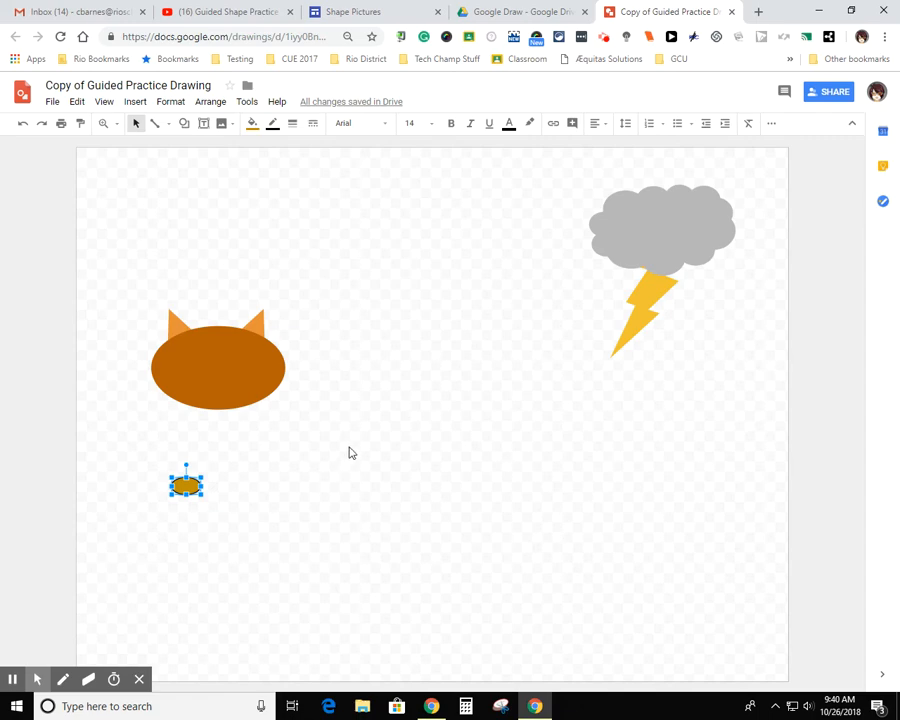
pyautogui.click(237, 526)
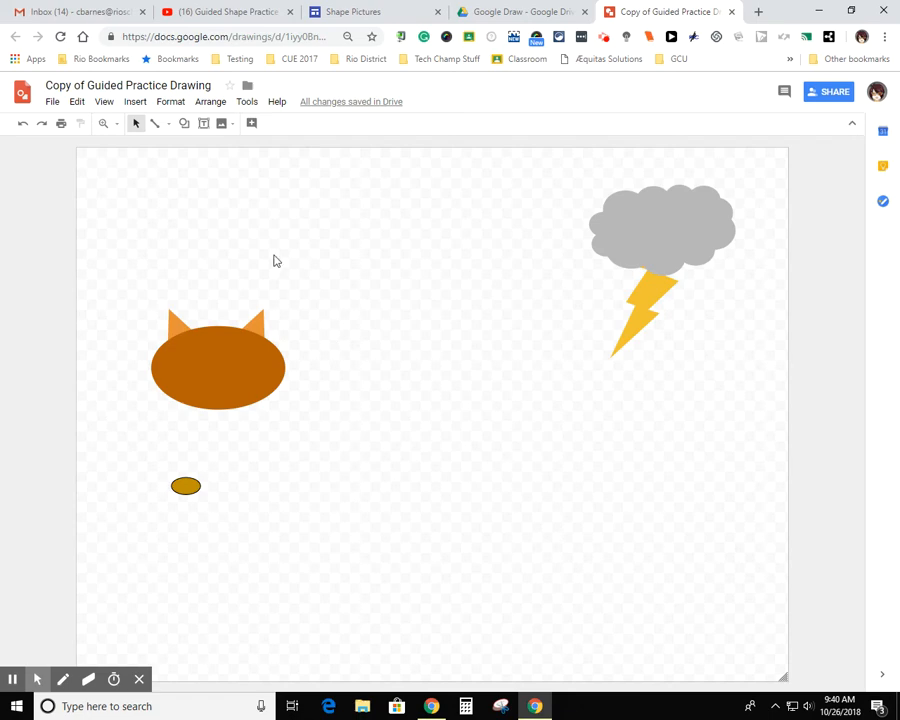
# Magnify the eye oval and shift it sideways so that the whole shape fits in the enlarged view
pyautogui.click(102, 124)
pyautogui.click(190, 490)
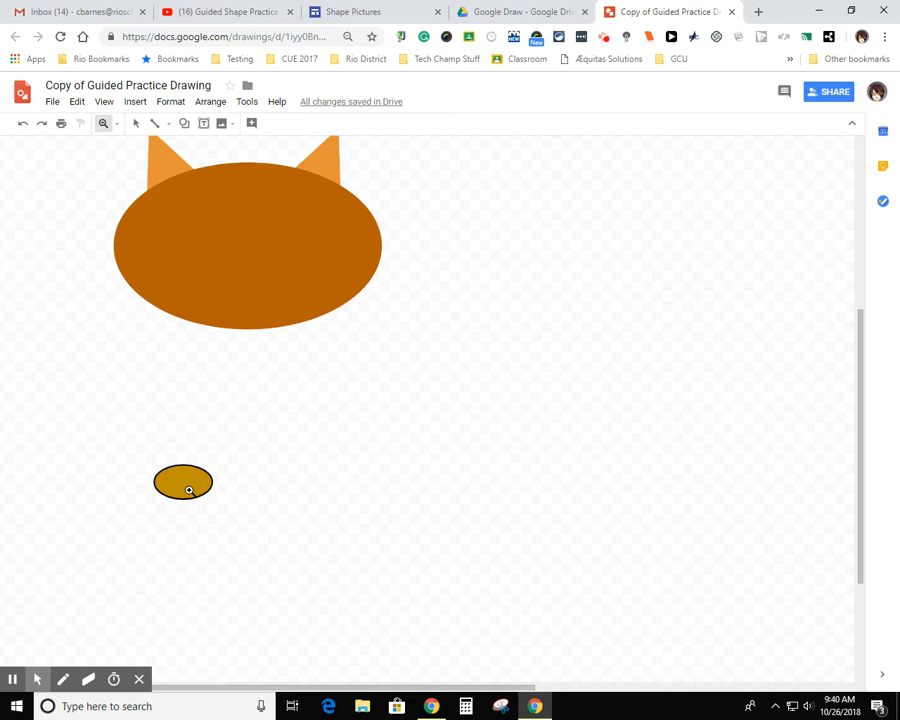
pyautogui.click(188, 487)
pyautogui.click(188, 487)
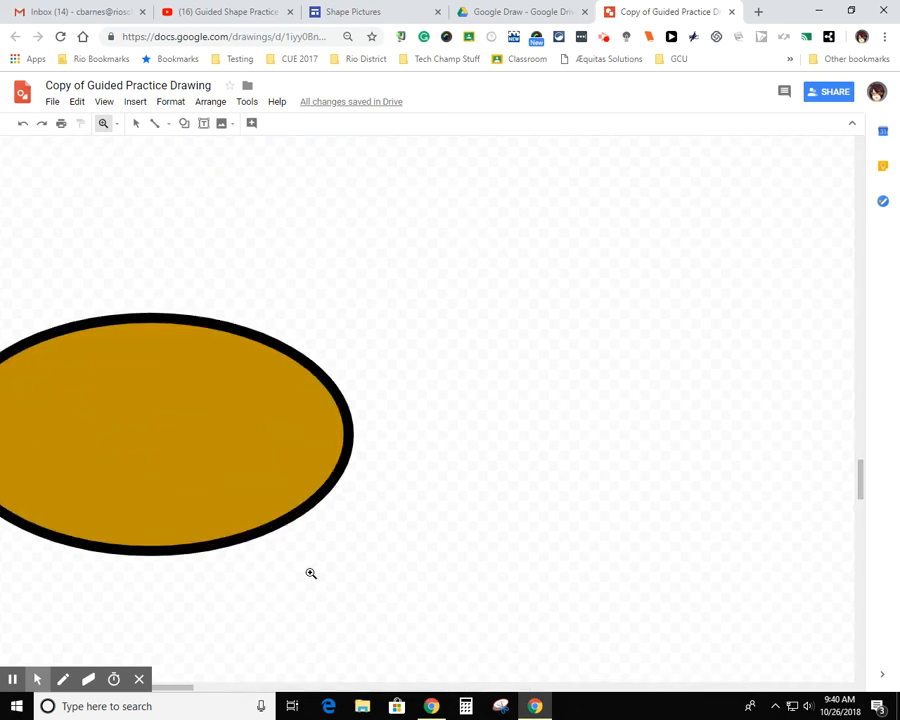
pyautogui.click(137, 124)
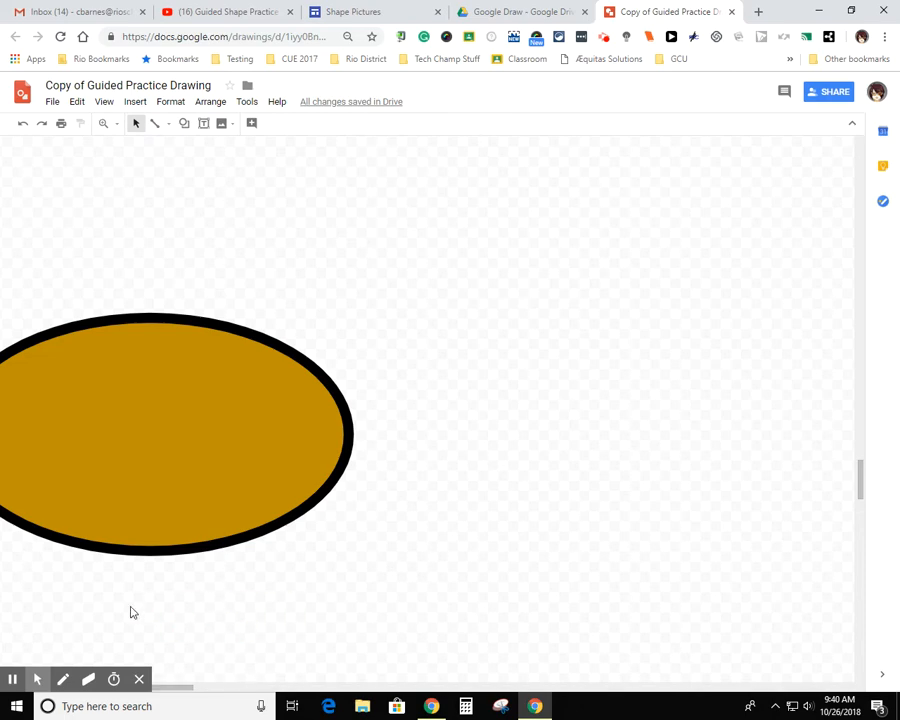
pyautogui.moveTo(90, 460); pyautogui.dragTo(191, 463)
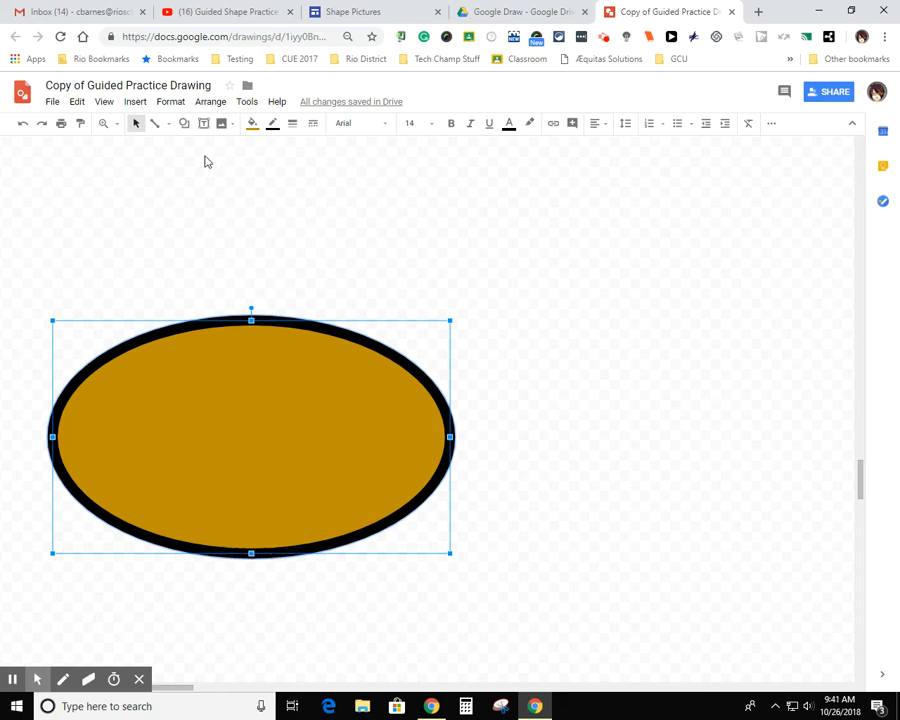
# Draw a narrow vertical oval spanning the eye's height as the pupil and center it on the eye
pyautogui.click(184, 126)
pyautogui.moveTo(200, 149)
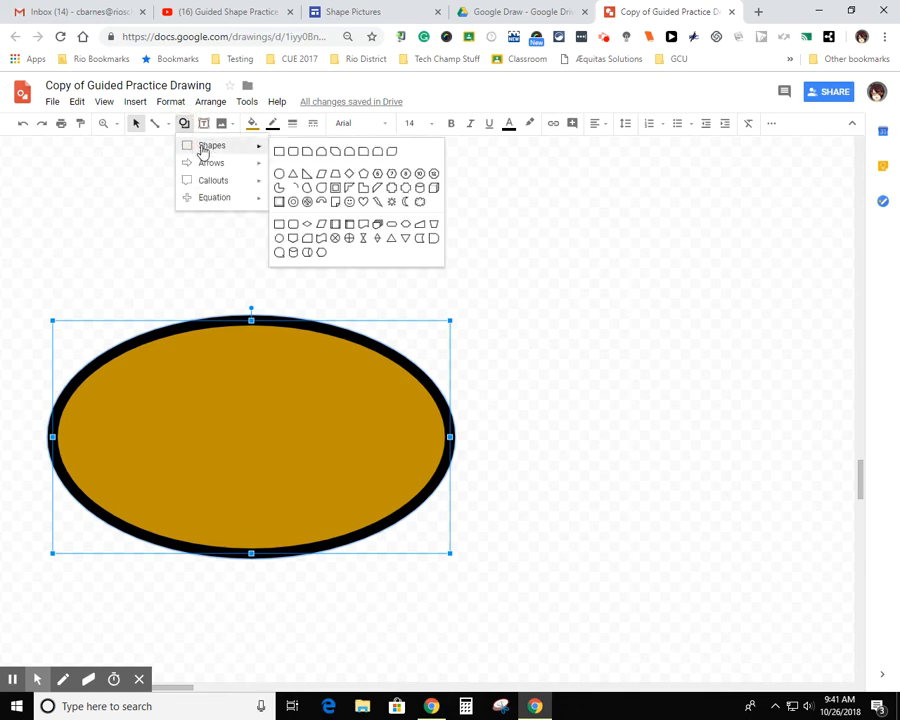
pyautogui.click(280, 176)
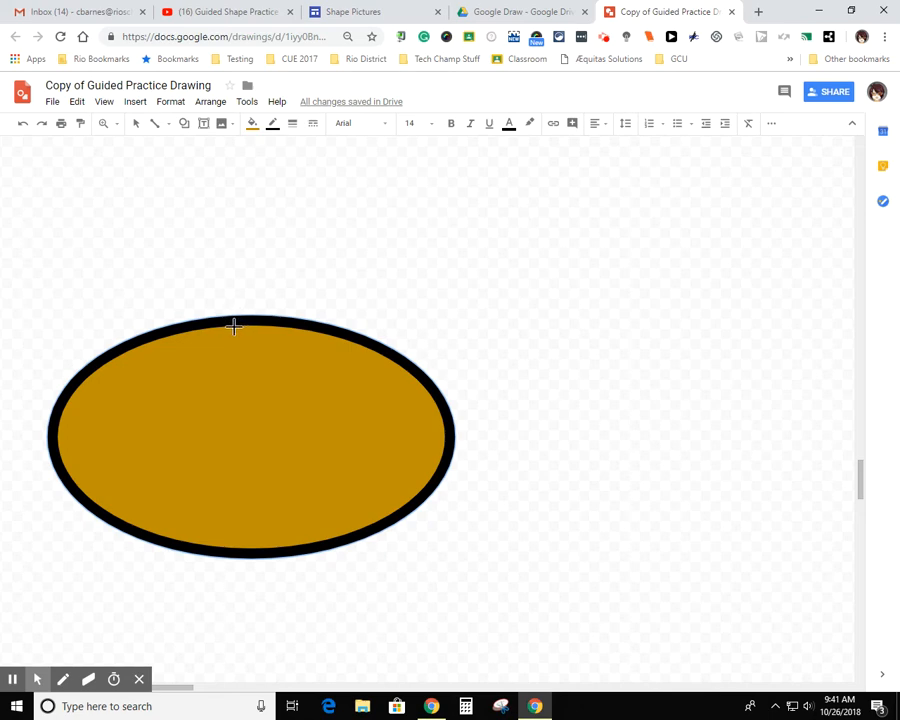
pyautogui.moveTo(233, 326); pyautogui.dragTo(298, 544)
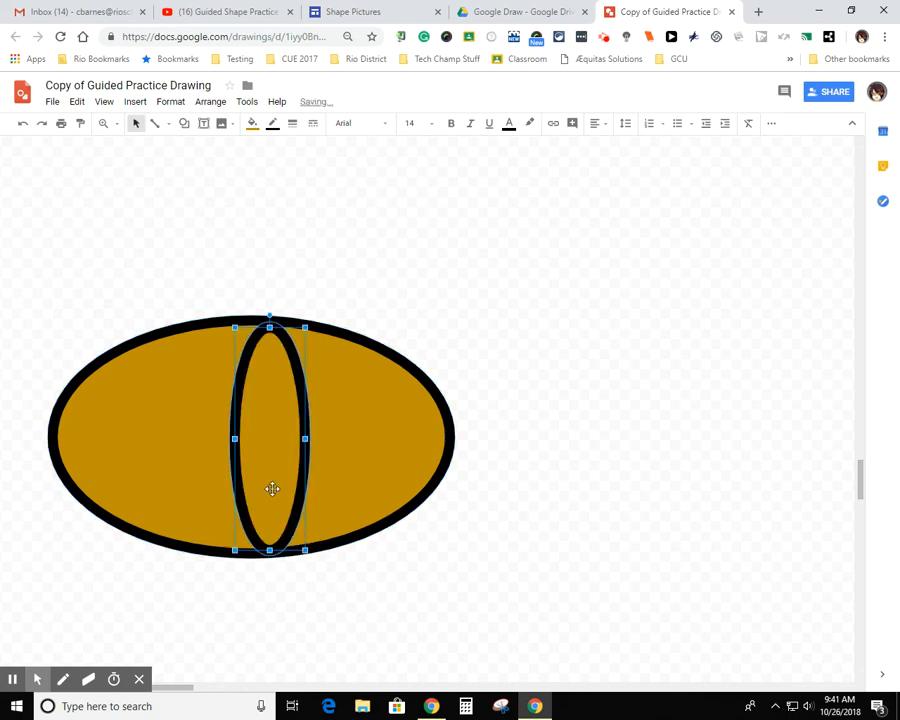
pyautogui.moveTo(266, 438); pyautogui.dragTo(248, 440)
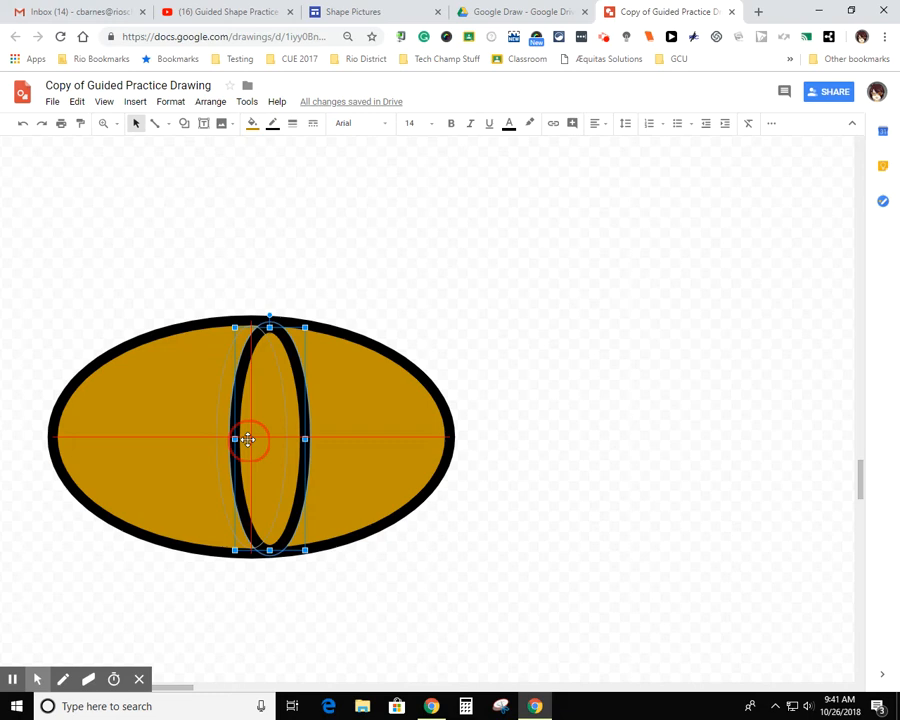
pyautogui.moveTo(247, 440); pyautogui.dragTo(247, 440)
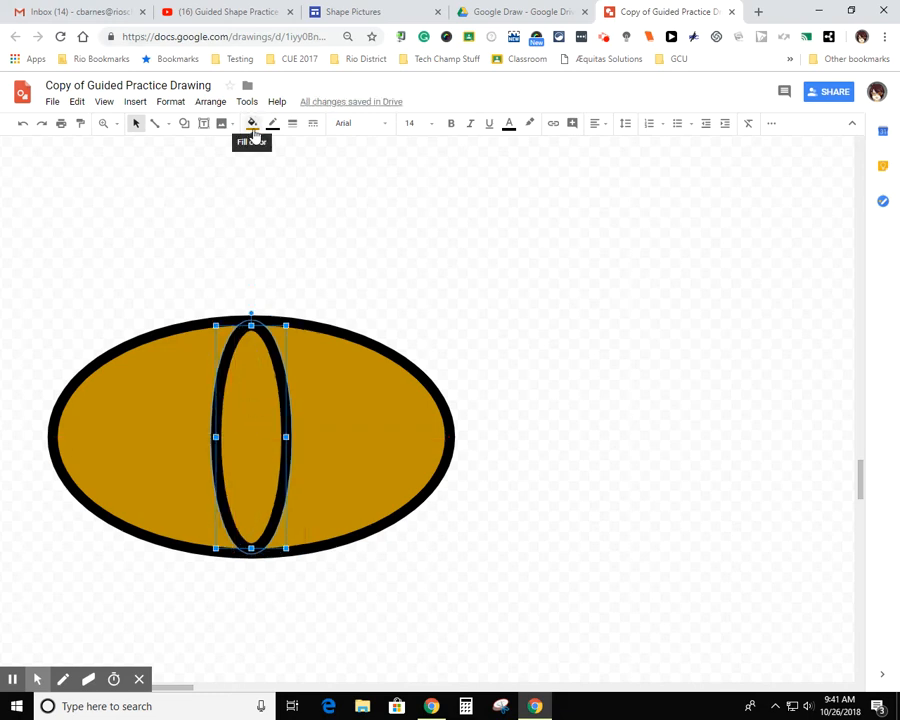
# Fill the narrow pupil oval with solid black
pyautogui.click(254, 131)
pyautogui.click(256, 185)
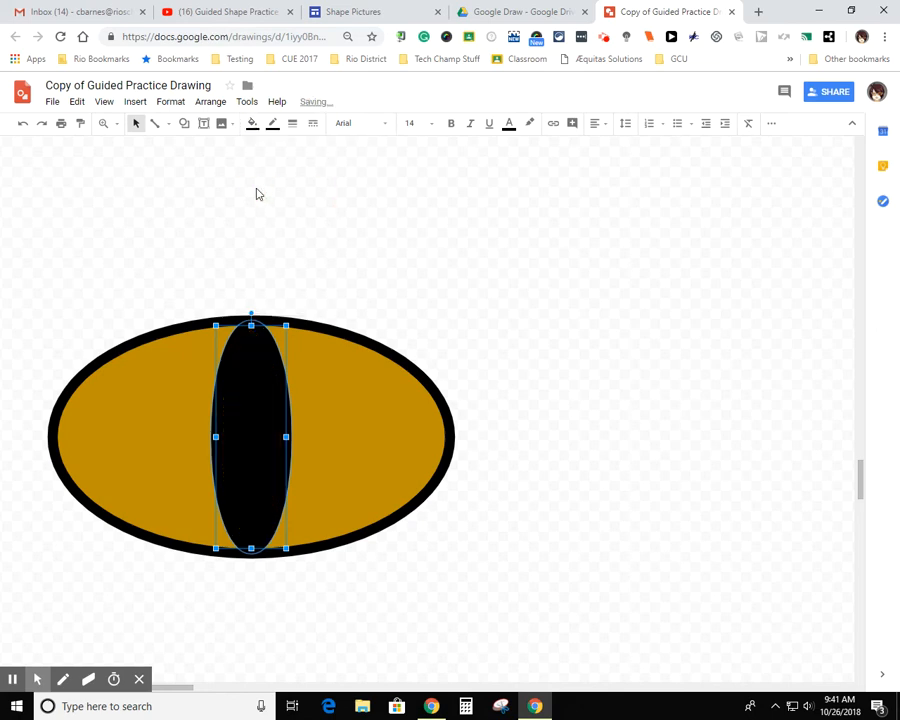
pyautogui.click(349, 261)
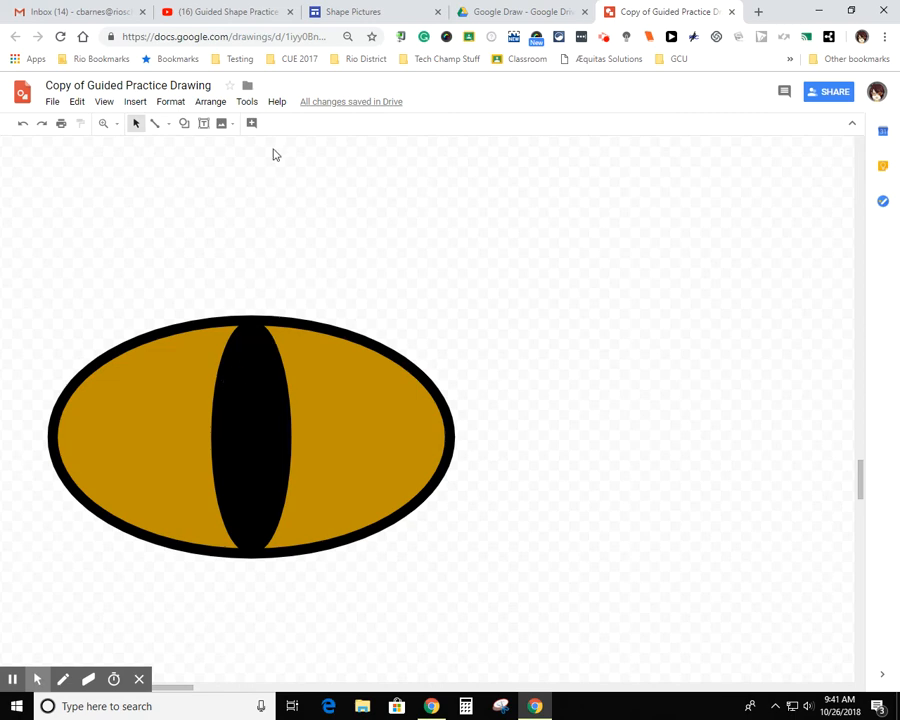
# Draw a tiny inverted trapezoid as a highlight in the upper left part of the pupil and fill it white
pyautogui.click(185, 127)
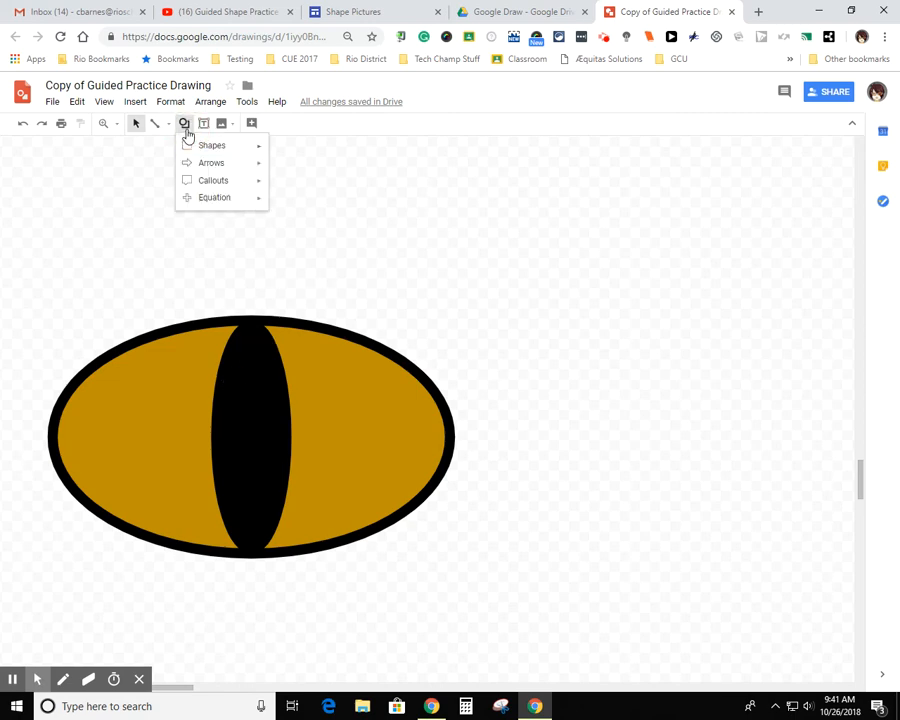
pyautogui.moveTo(188, 149)
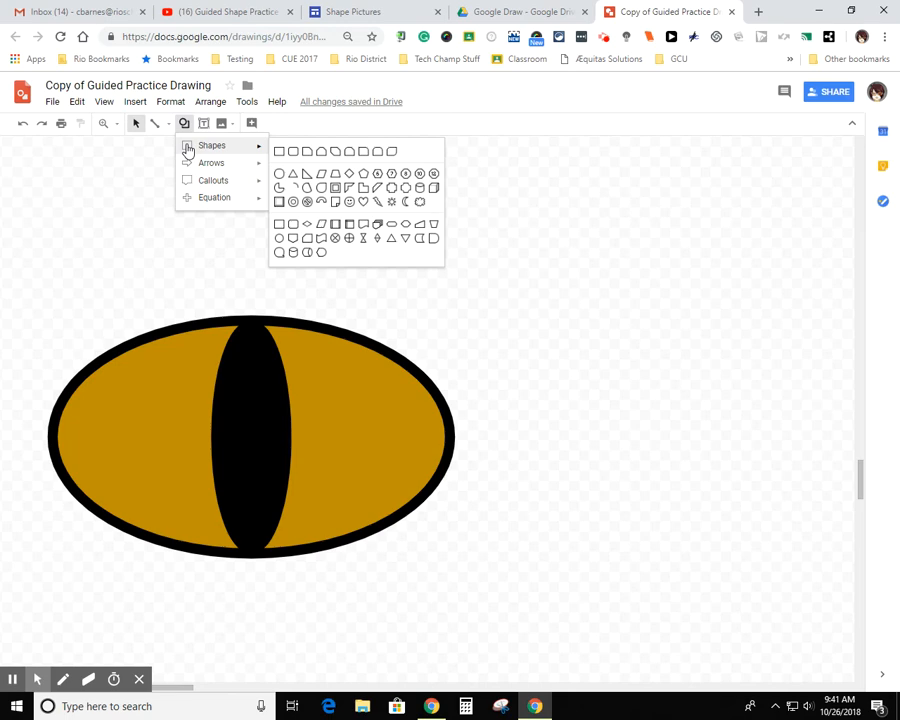
pyautogui.click(434, 230)
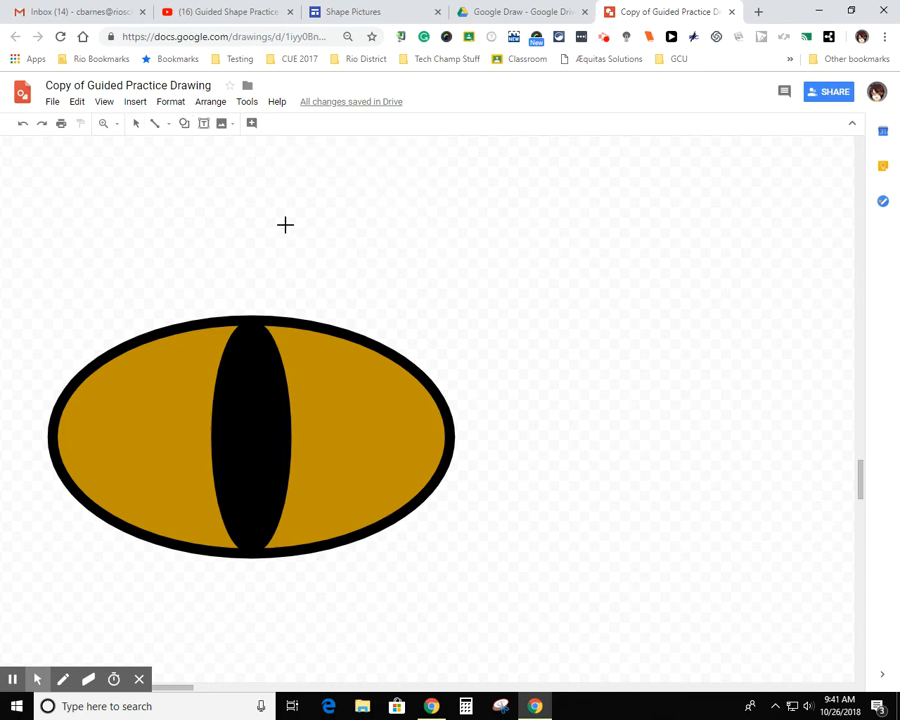
pyautogui.moveTo(231, 369); pyautogui.dragTo(251, 393)
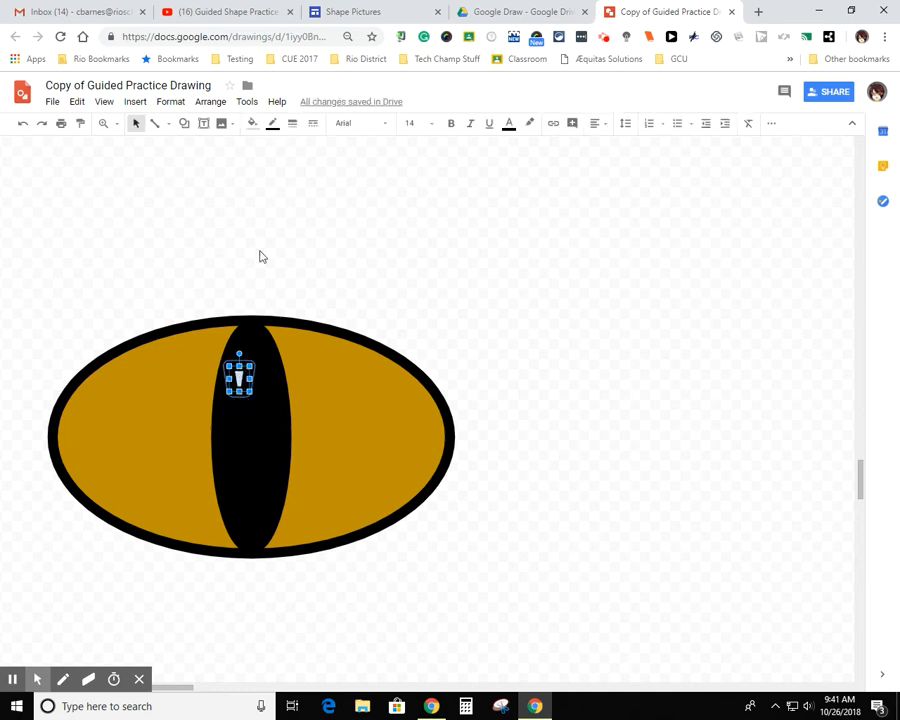
pyautogui.click(253, 125)
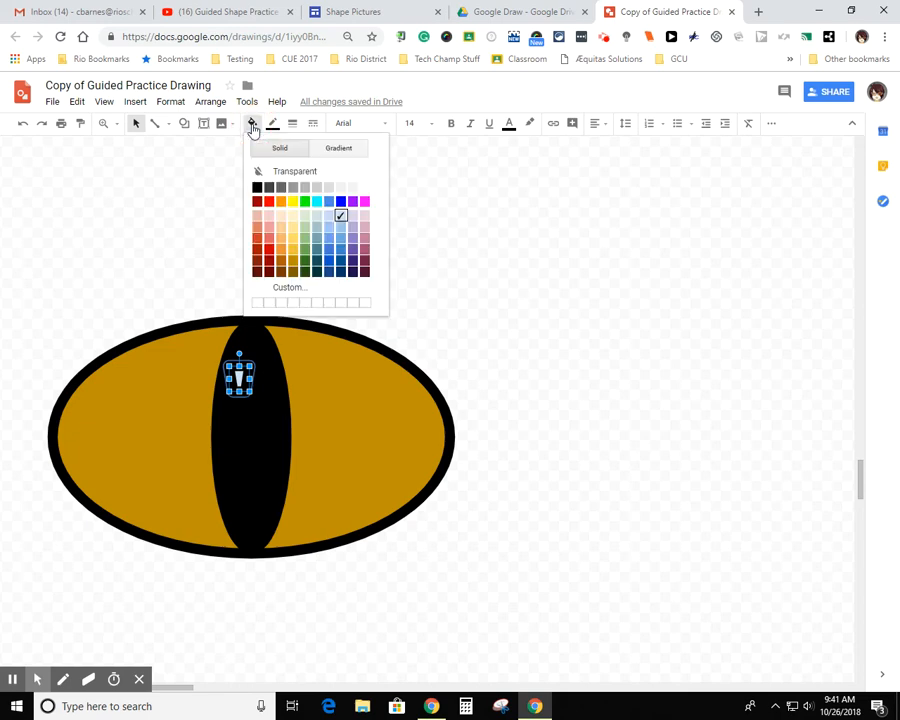
pyautogui.click(365, 190)
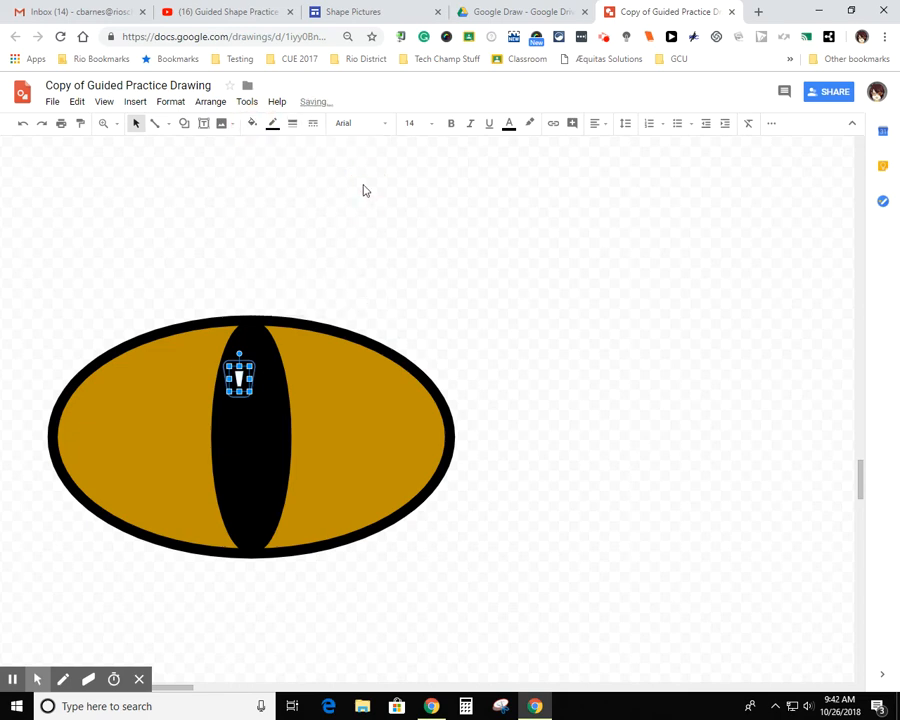
# Make the highlight trapezoid's outline transparent and rotate the shape counterclockwise by roughly a quarter turn
pyautogui.click(275, 129)
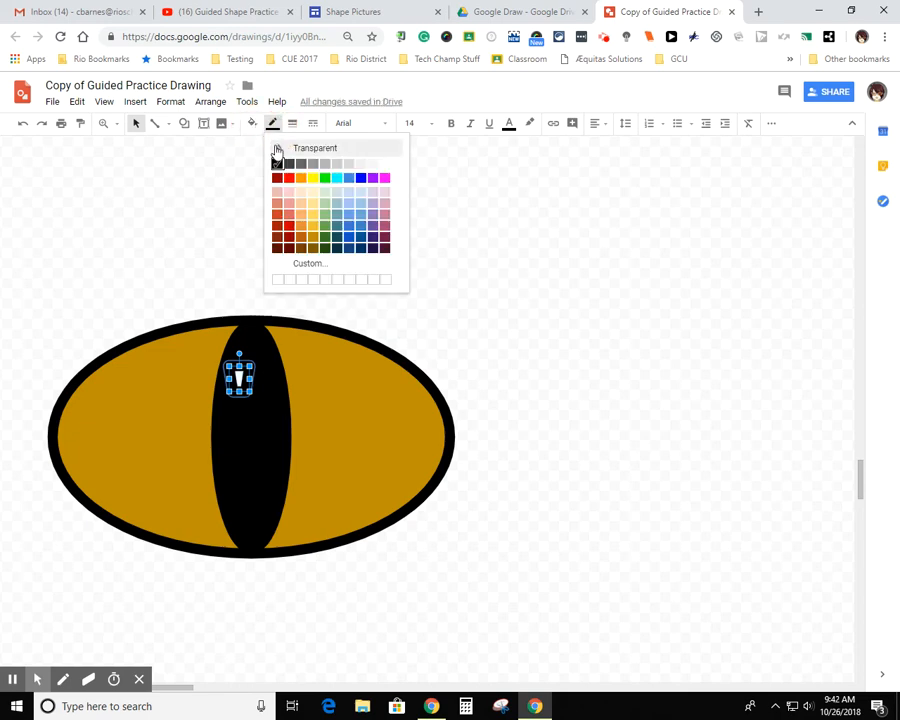
pyautogui.click(277, 150)
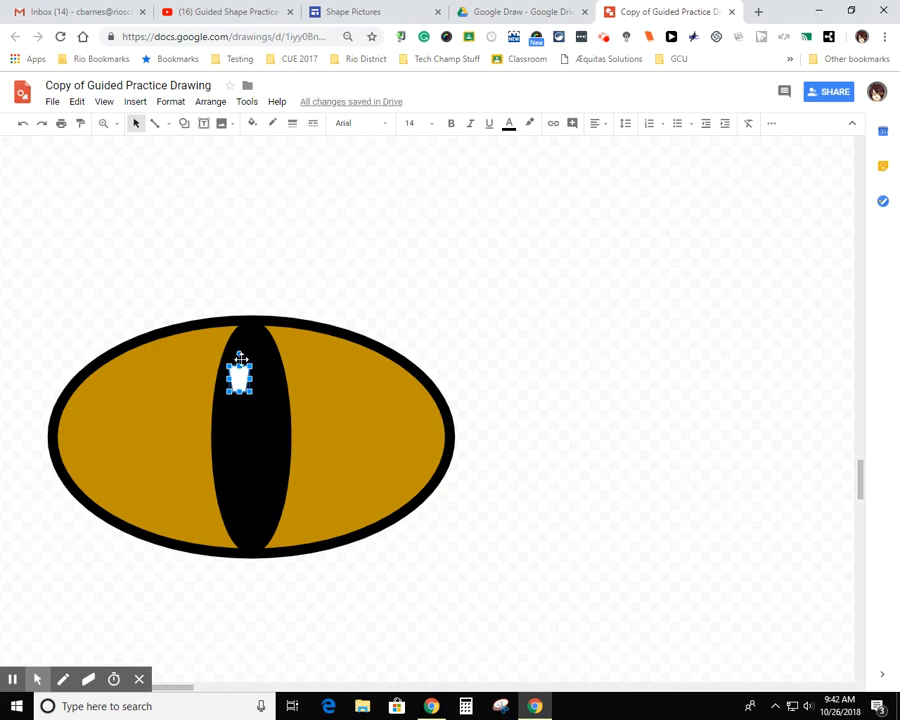
pyautogui.moveTo(240, 354); pyautogui.dragTo(211, 381)
pyautogui.click(317, 261)
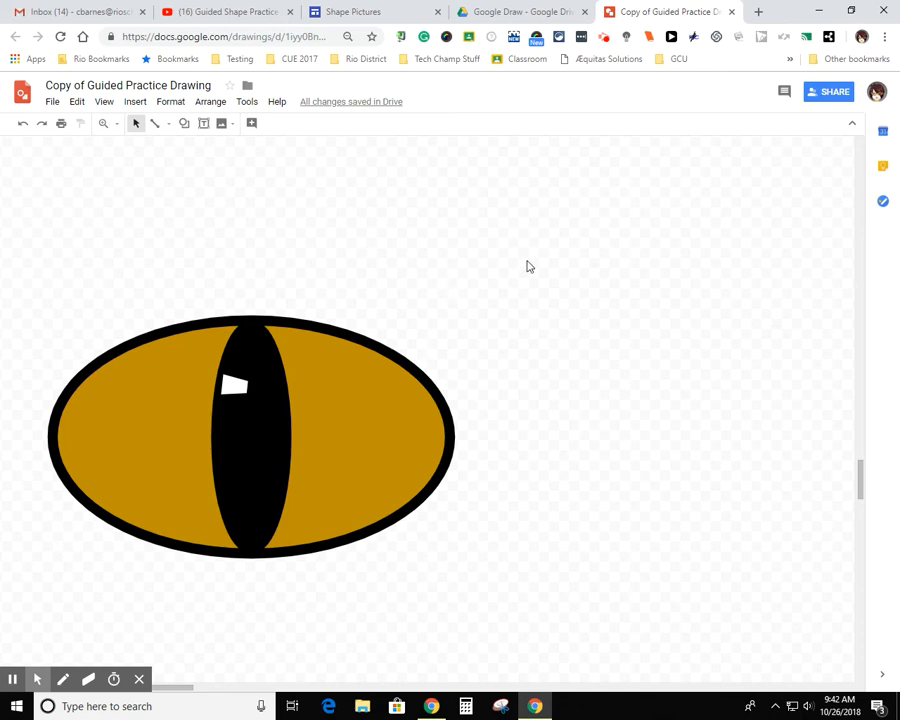
pyautogui.click(13, 681)
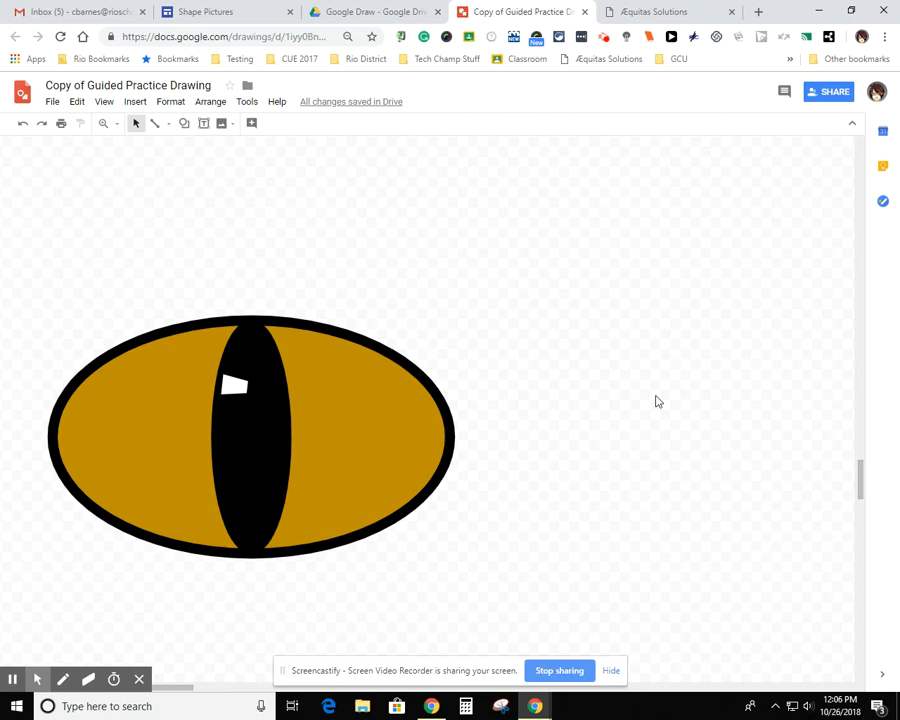
# Group the eye's outer oval, pupil and white highlight into a single object
pyautogui.click(431, 437)
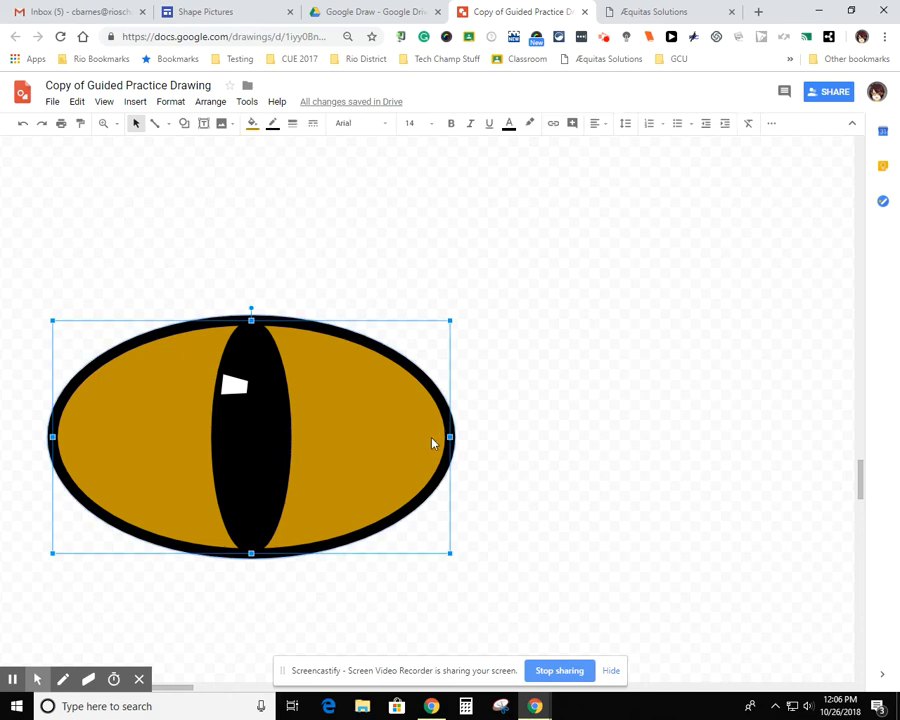
pyautogui.click(486, 448)
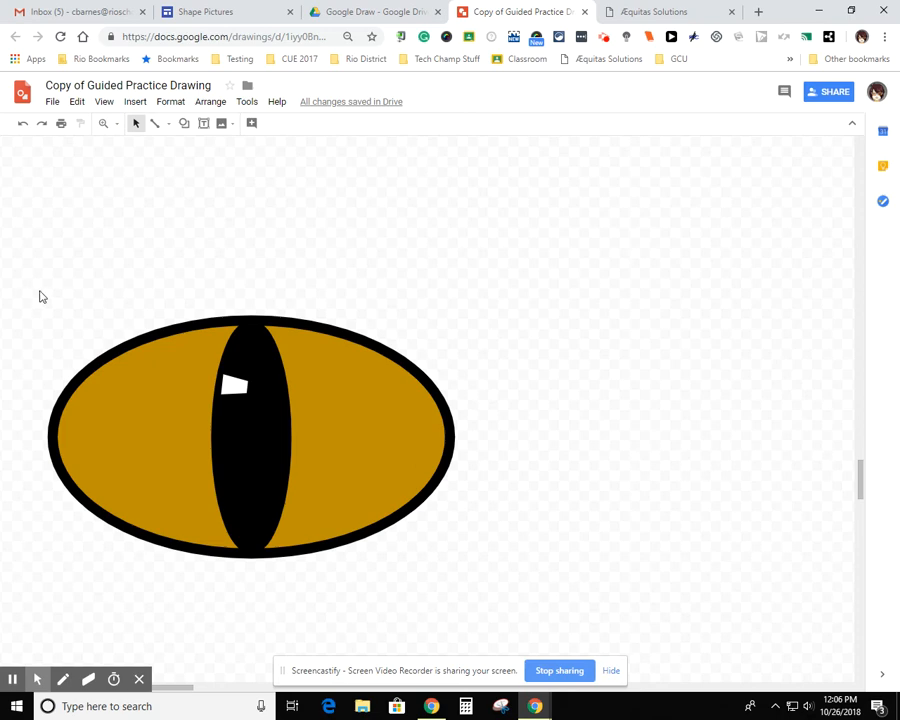
pyautogui.moveTo(37, 292); pyautogui.dragTo(490, 566)
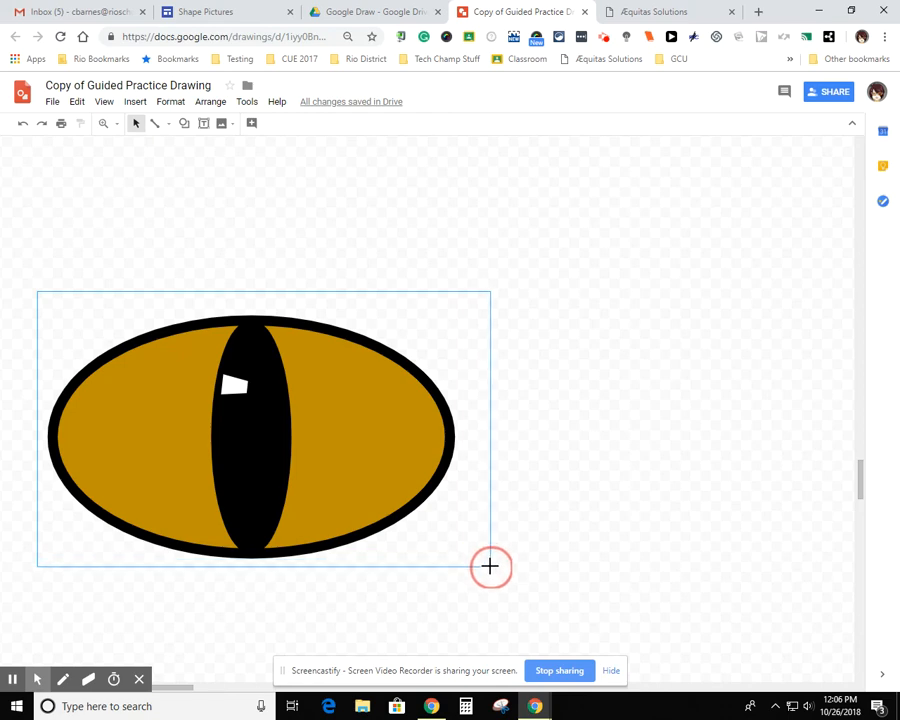
pyautogui.moveTo(488, 567); pyautogui.dragTo(488, 568)
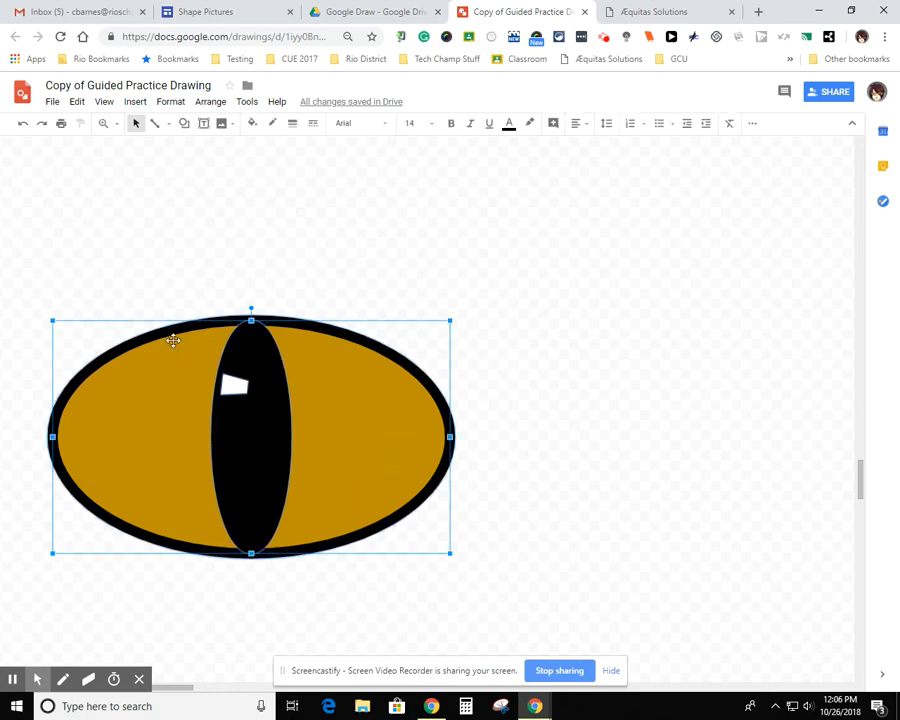
pyautogui.click(208, 102)
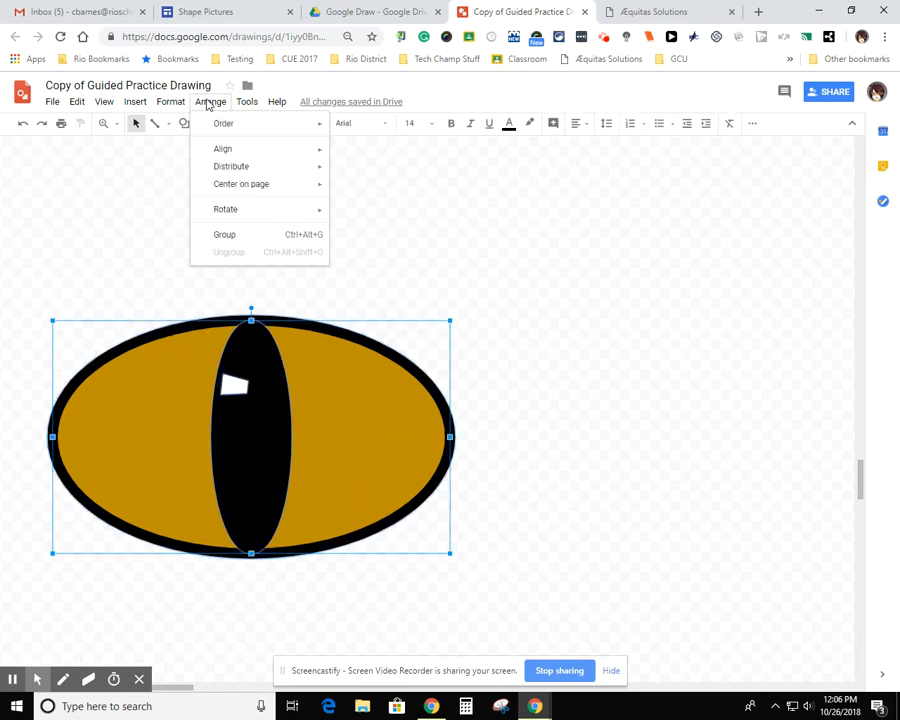
pyautogui.click(251, 237)
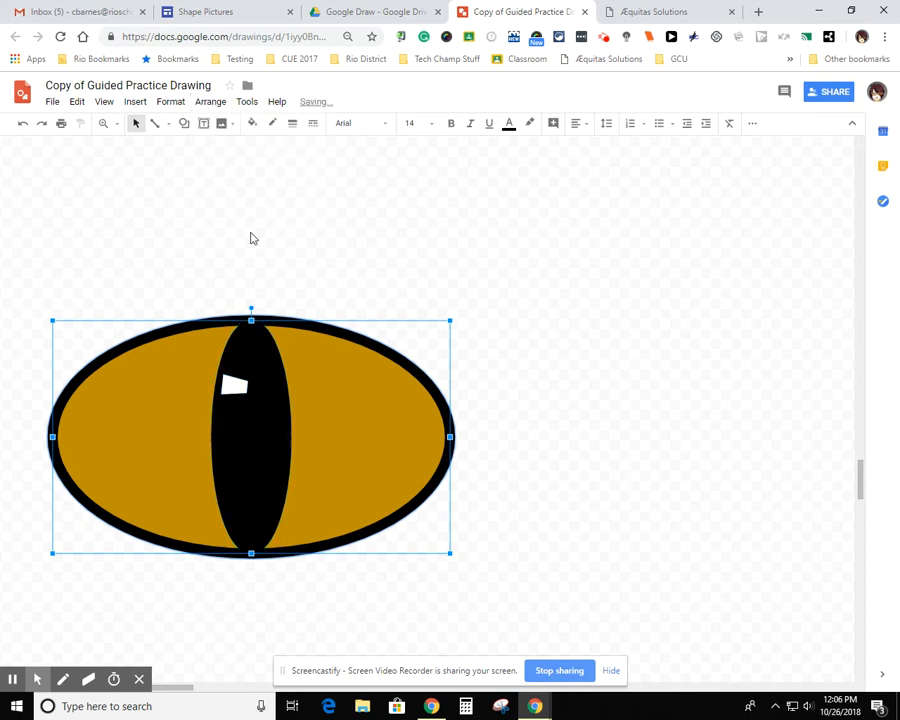
pyautogui.click(532, 276)
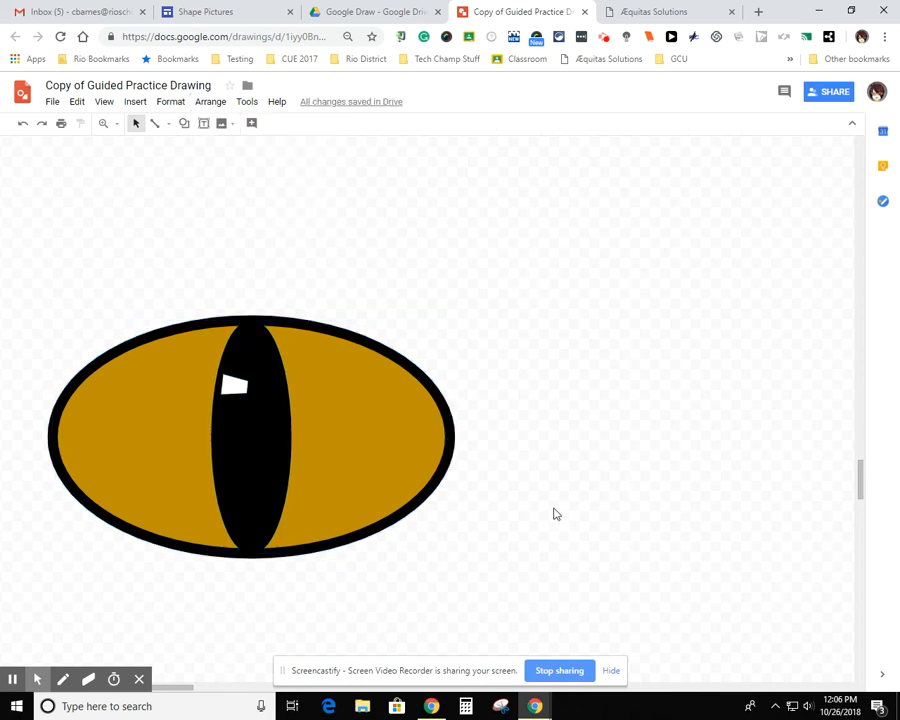
# Reposition the grouped eye, duplicate it, and place the copy to the right of the original
pyautogui.moveTo(360, 424); pyautogui.dragTo(426, 350)
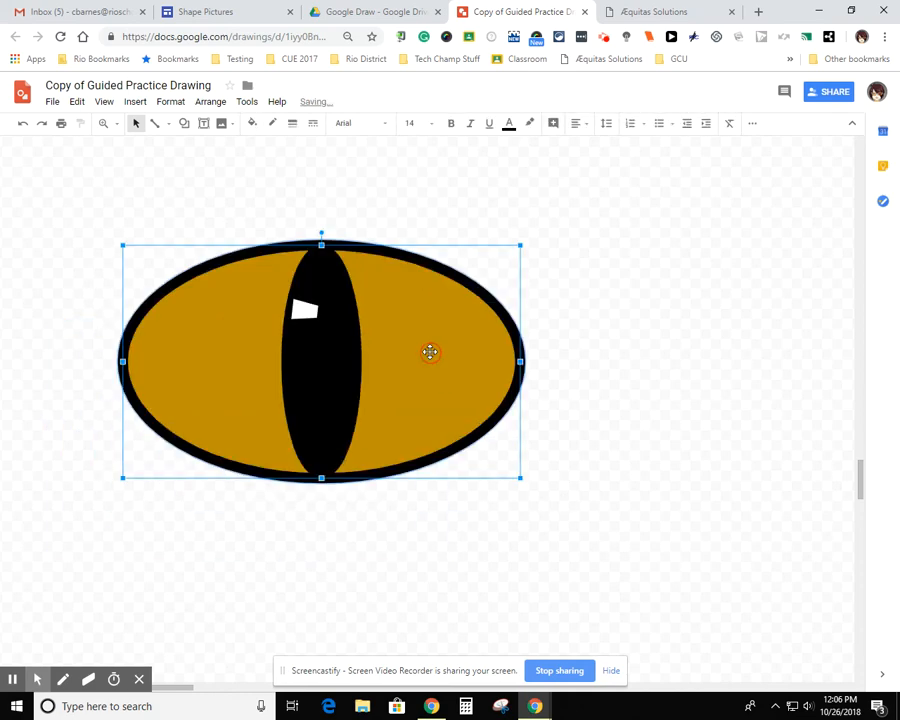
pyautogui.moveTo(446, 396); pyautogui.dragTo(364, 434)
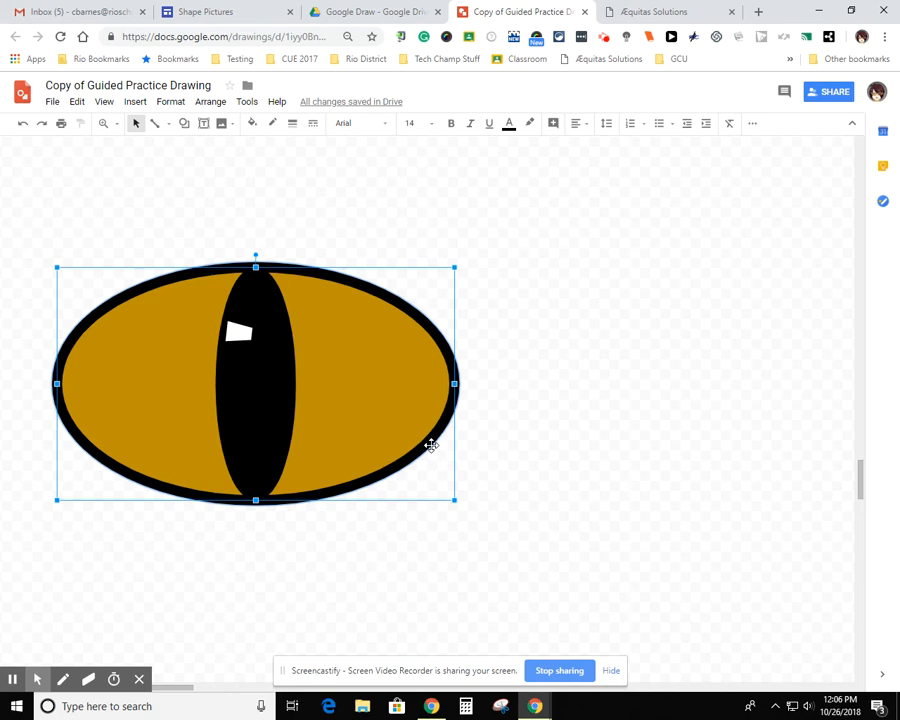
pyautogui.hotkey('ctrl', 'd')
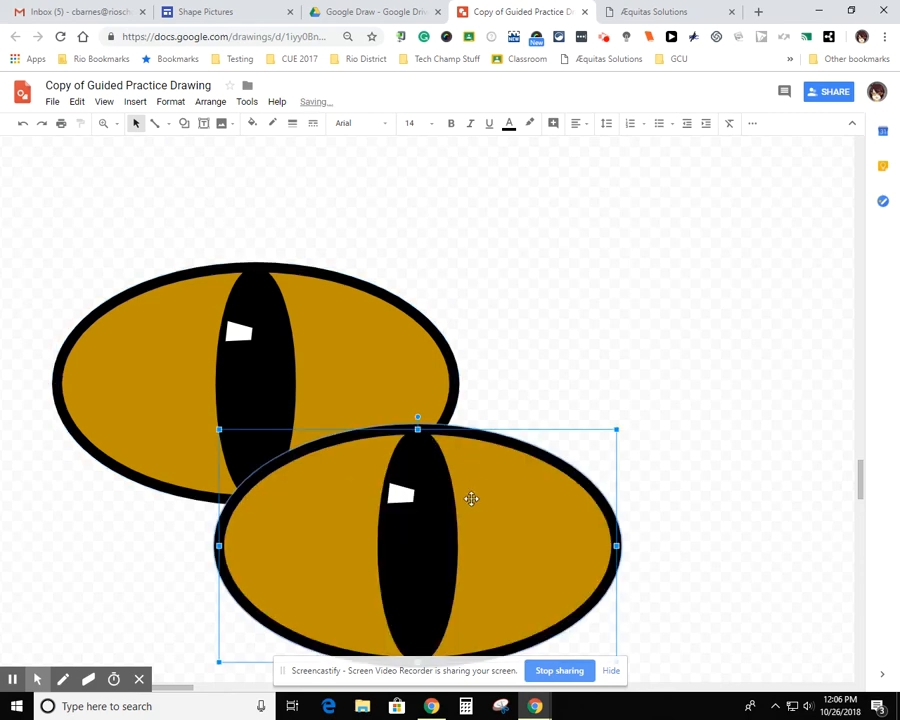
pyautogui.moveTo(480, 486); pyautogui.dragTo(685, 284)
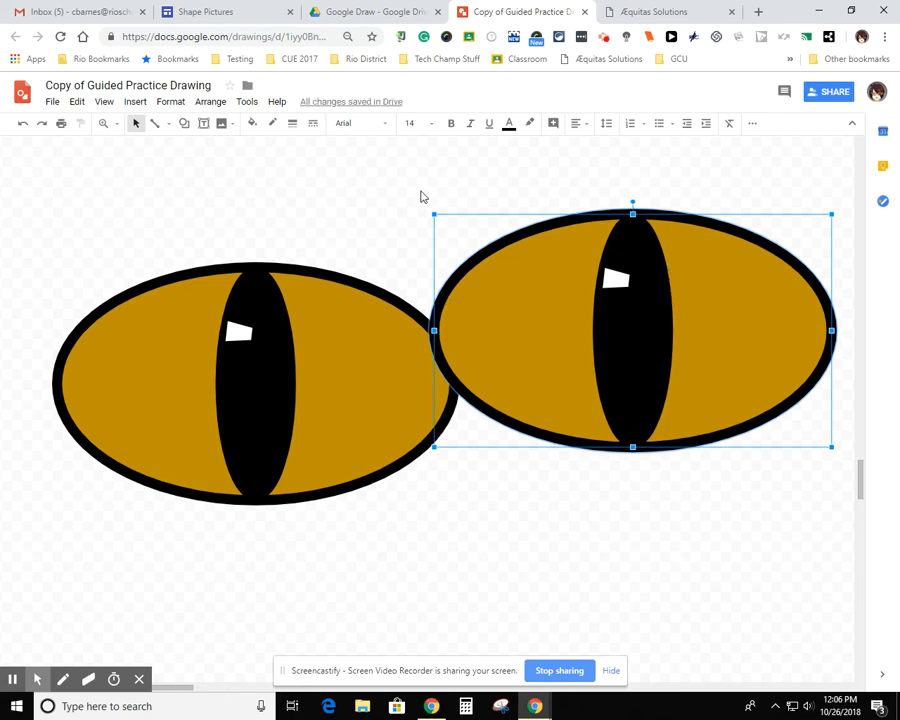
pyautogui.moveTo(113, 686)
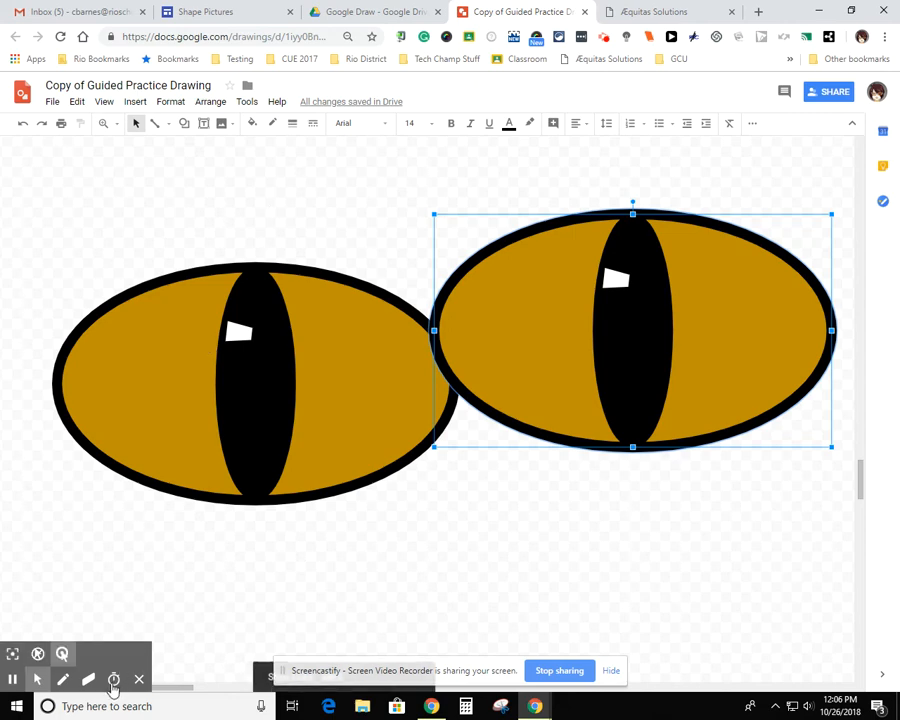
pyautogui.click(113, 681)
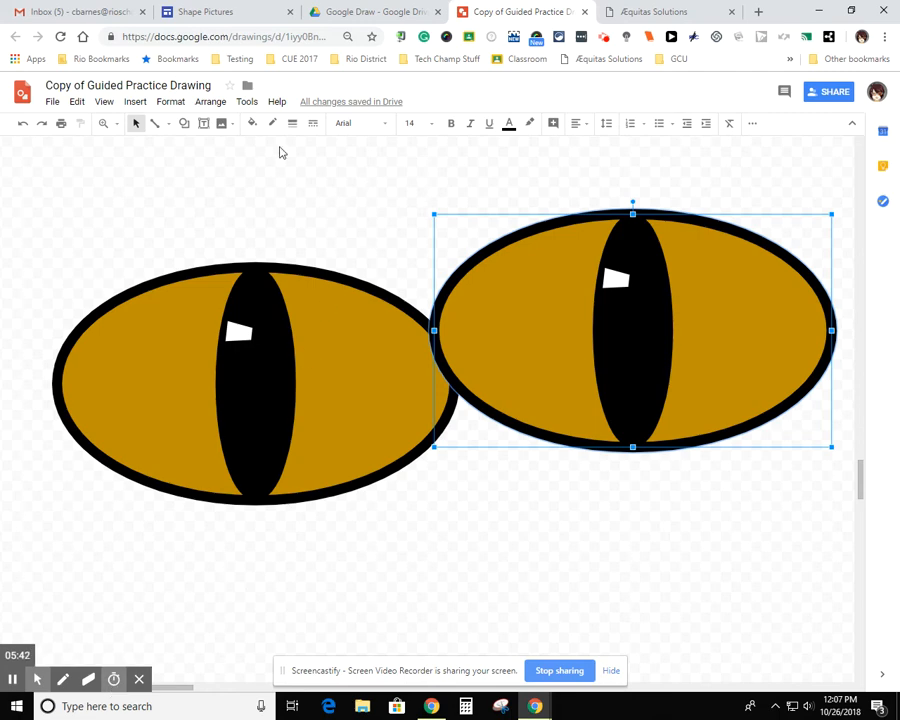
# Place both eyes side by side on the upper part of the cat's brown oval head
pyautogui.click(116, 128)
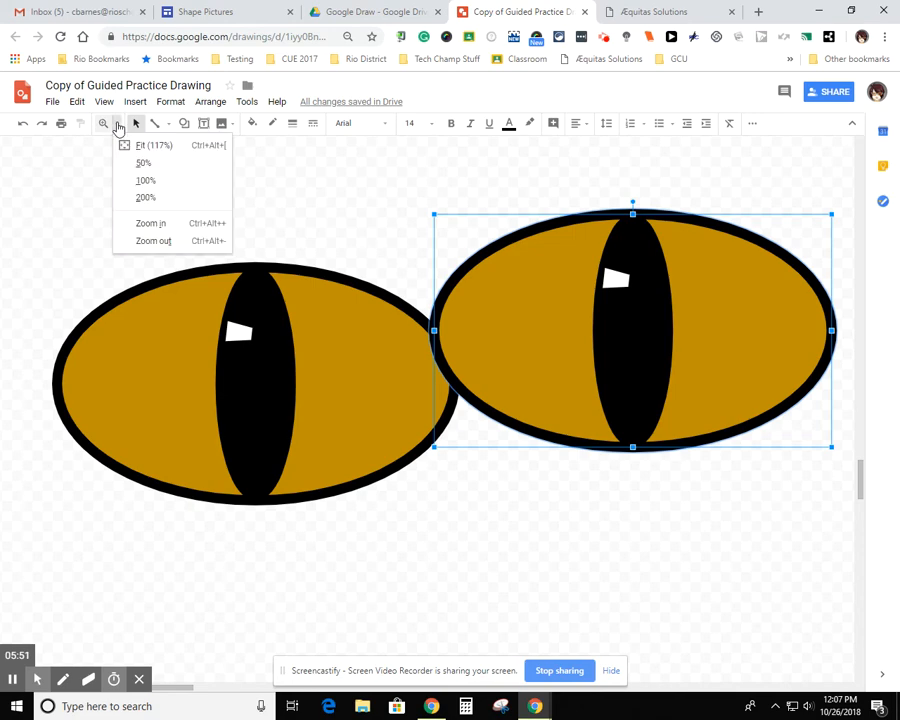
pyautogui.click(140, 181)
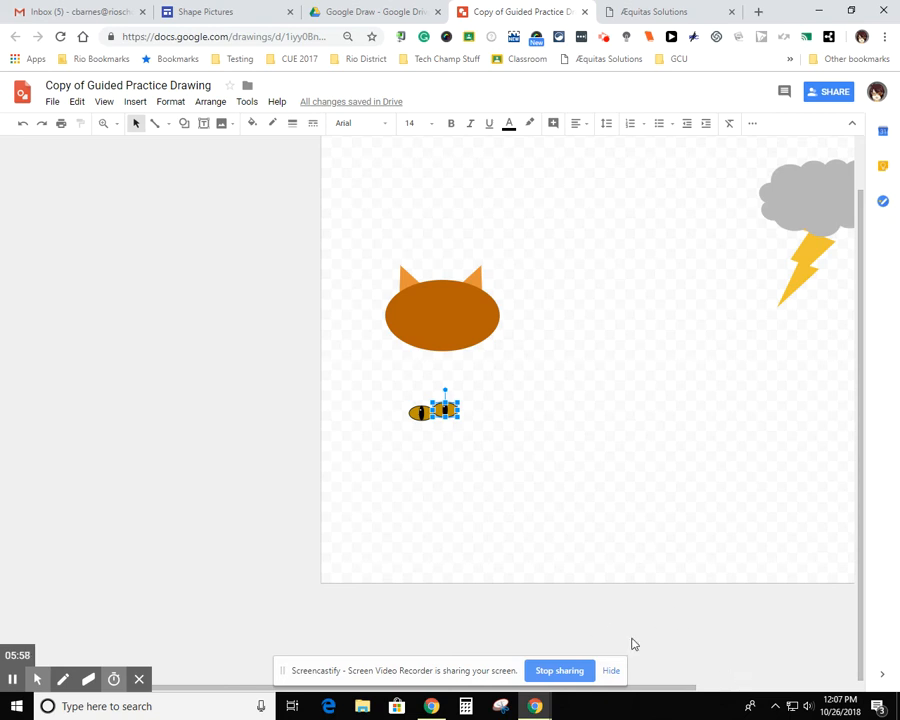
pyautogui.moveTo(36, 676)
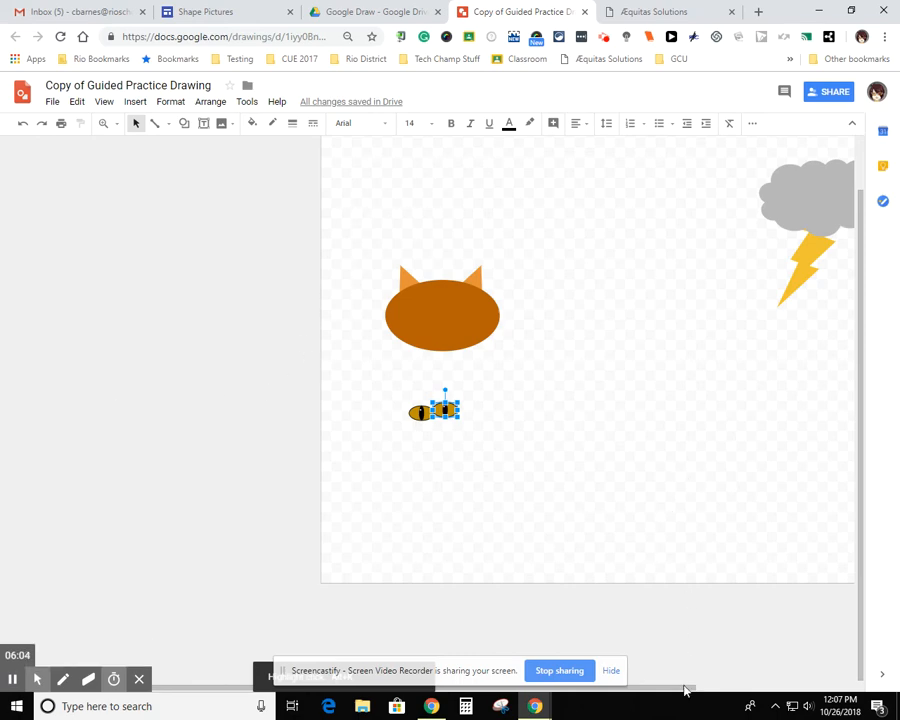
pyautogui.moveTo(682, 686); pyautogui.dragTo(747, 679)
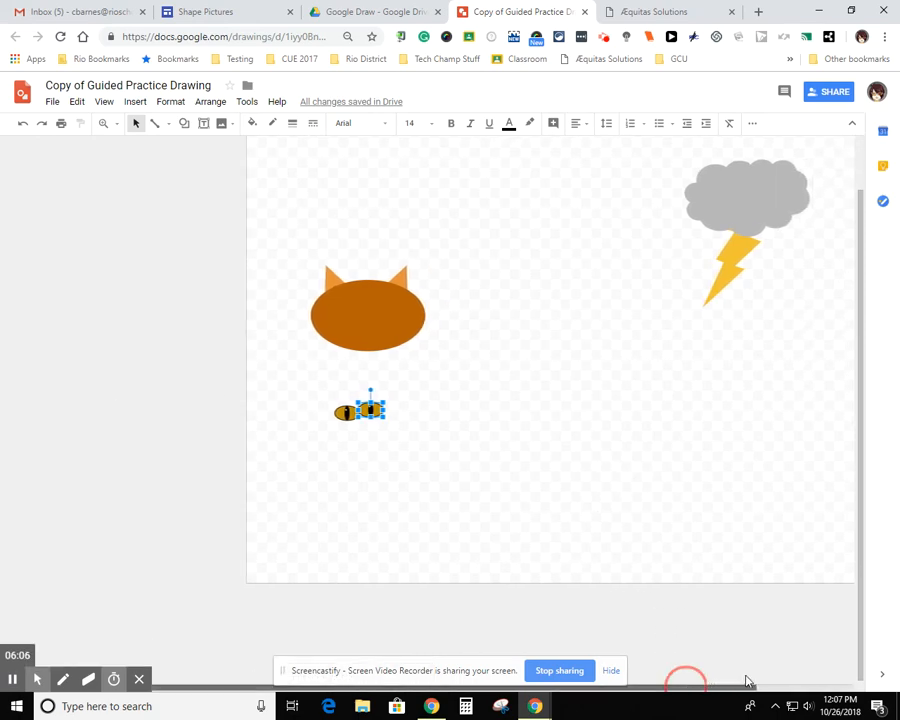
pyautogui.moveTo(373, 410); pyautogui.dragTo(414, 373)
pyautogui.moveTo(343, 412); pyautogui.dragTo(341, 301)
pyautogui.moveTo(412, 373); pyautogui.dragTo(343, 301)
pyautogui.click(474, 368)
pyautogui.click(491, 345)
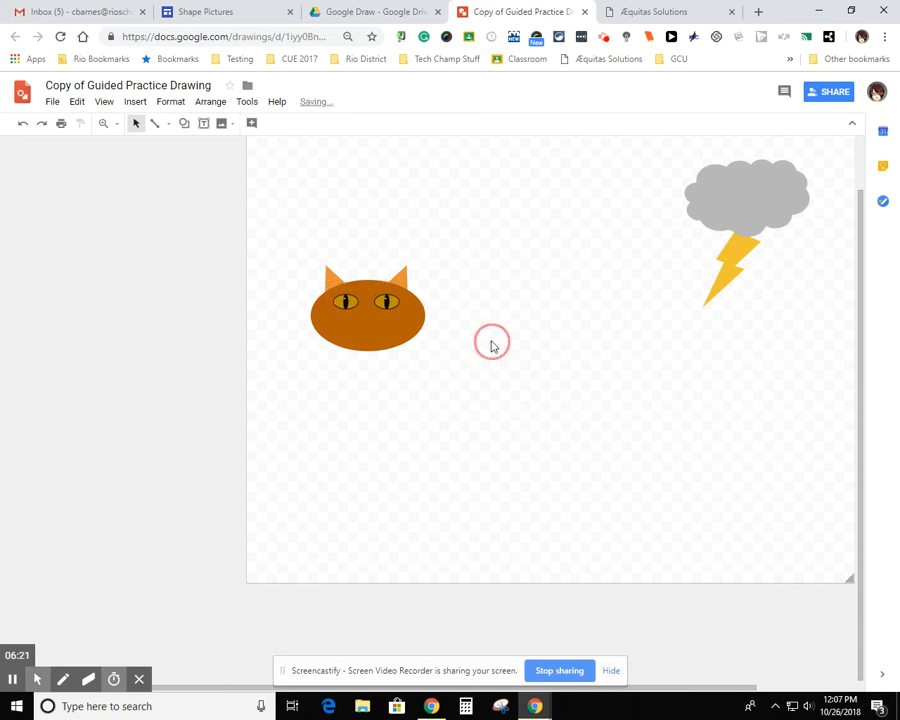
# Move the two eyes slightly closer together so they sit evenly about the head's center
pyautogui.click(387, 301)
pyautogui.moveTo(389, 302); pyautogui.dragTo(346, 302)
pyautogui.click(502, 399)
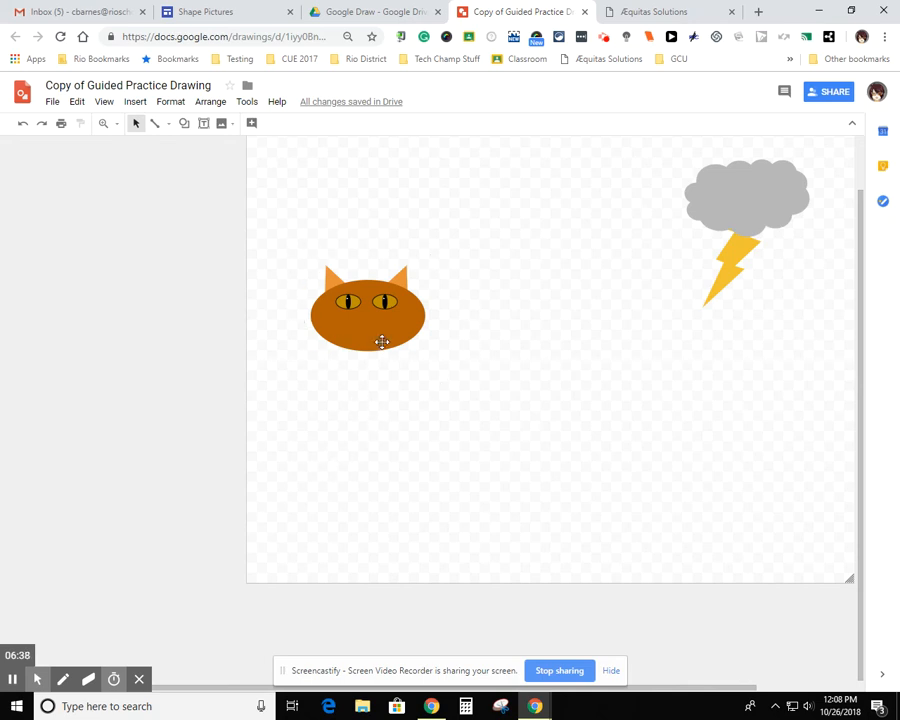
pyautogui.moveTo(380, 340); pyautogui.dragTo(343, 353)
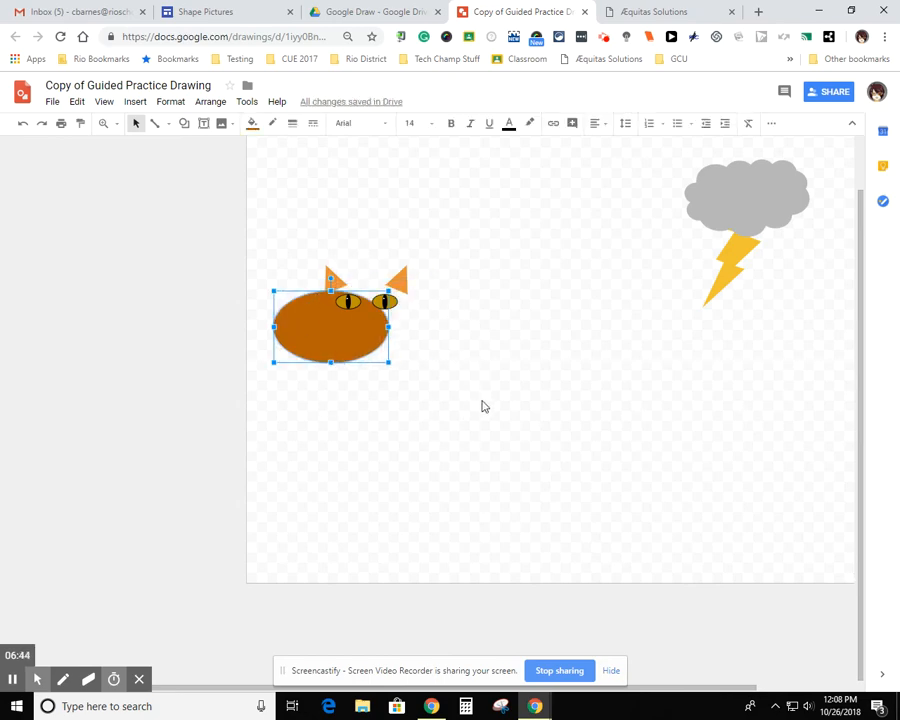
pyautogui.hotkey('ctrl', 'z')
pyautogui.click(493, 297)
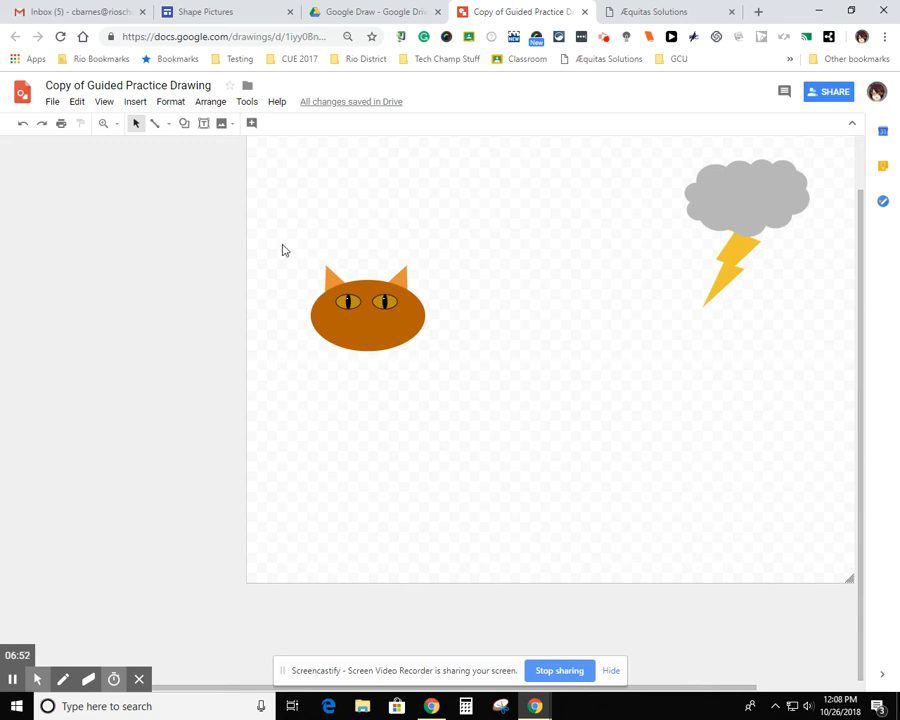
# Group the cat's head, ears and both eyes into one object and shift the group slightly up and to the right
pyautogui.moveTo(283, 250); pyautogui.dragTo(462, 378)
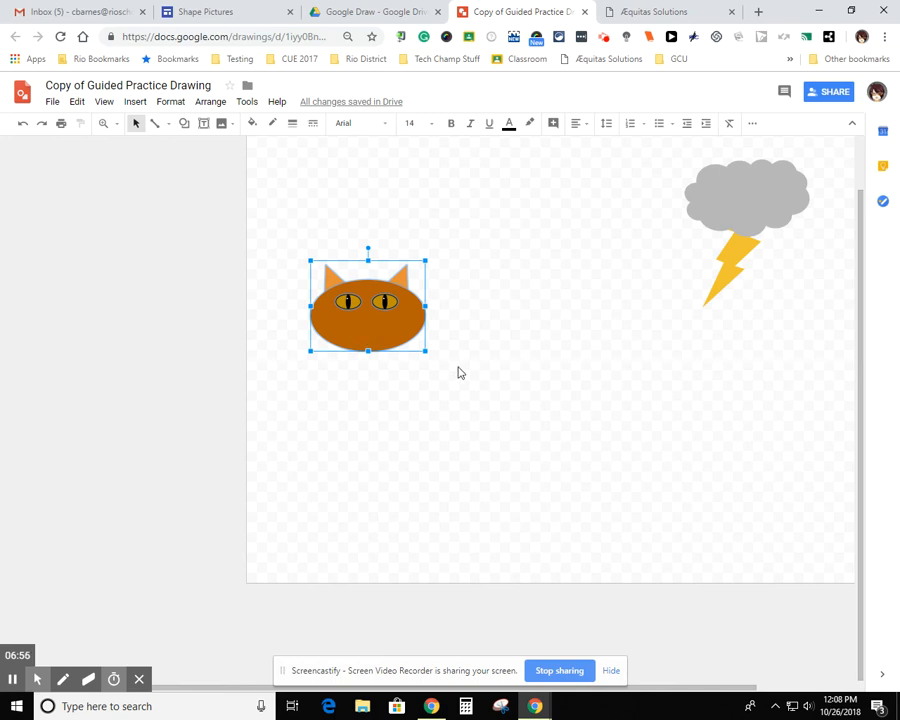
pyautogui.click(209, 102)
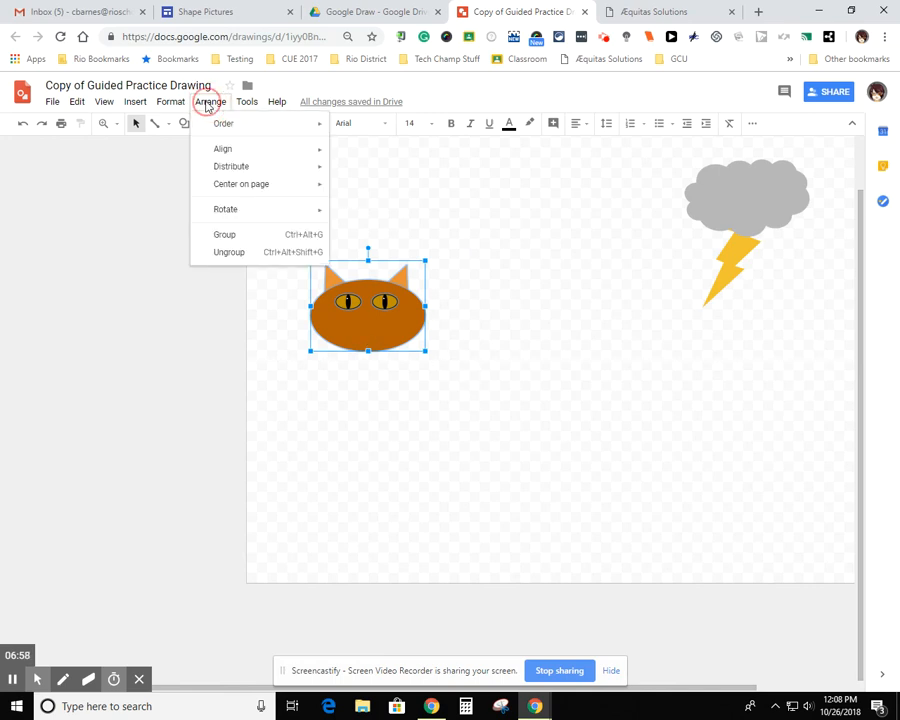
pyautogui.click(226, 236)
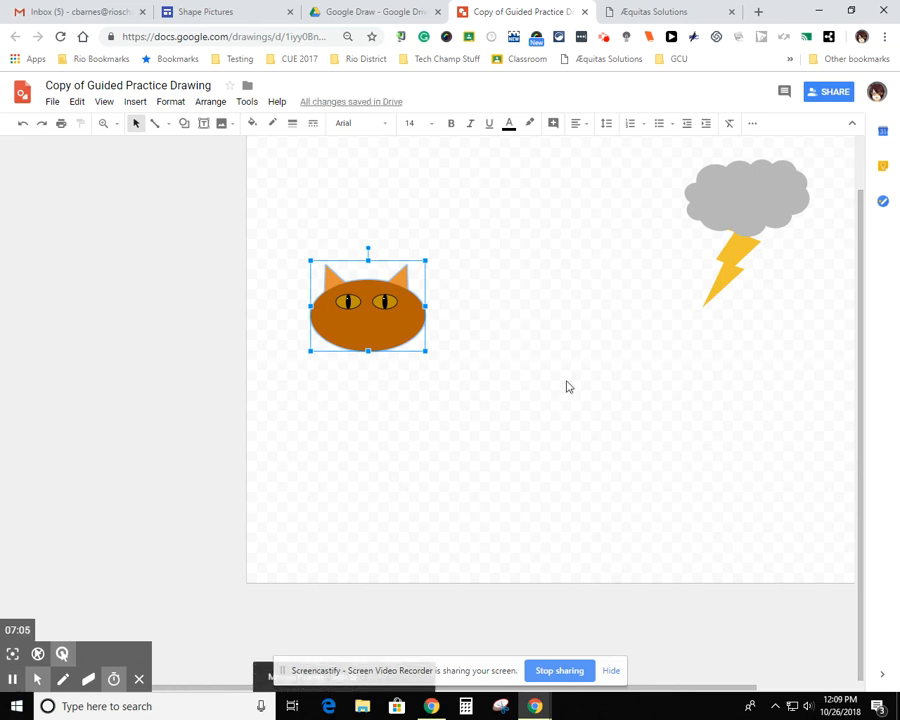
pyautogui.click(390, 357)
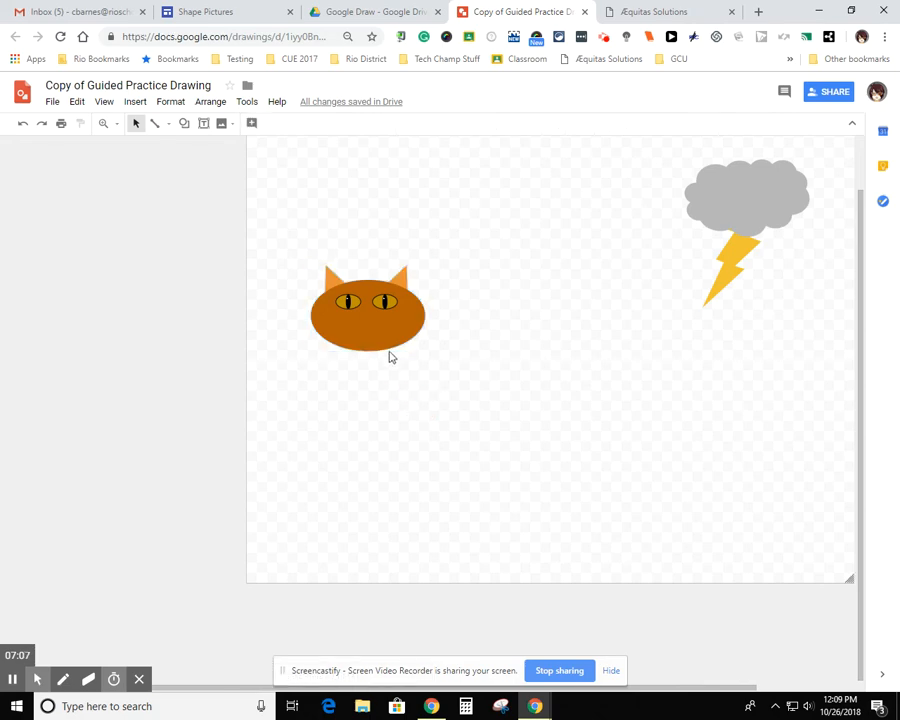
pyautogui.moveTo(390, 338)
pyautogui.mouseDown()
pyautogui.moveTo(438, 297)
pyautogui.moveTo(402, 319)
pyautogui.mouseUp()
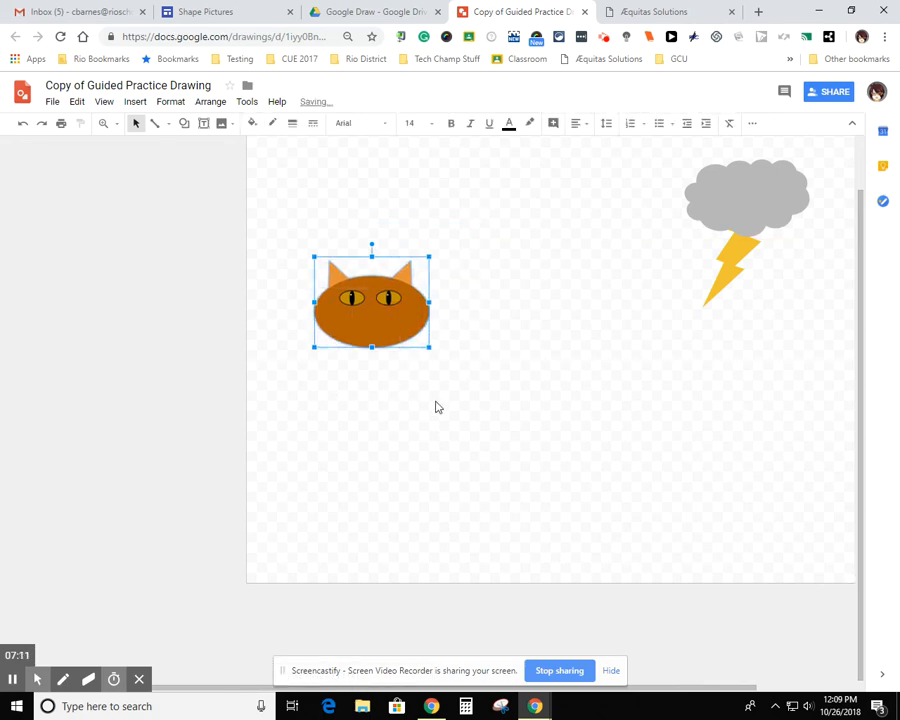
pyautogui.click(433, 407)
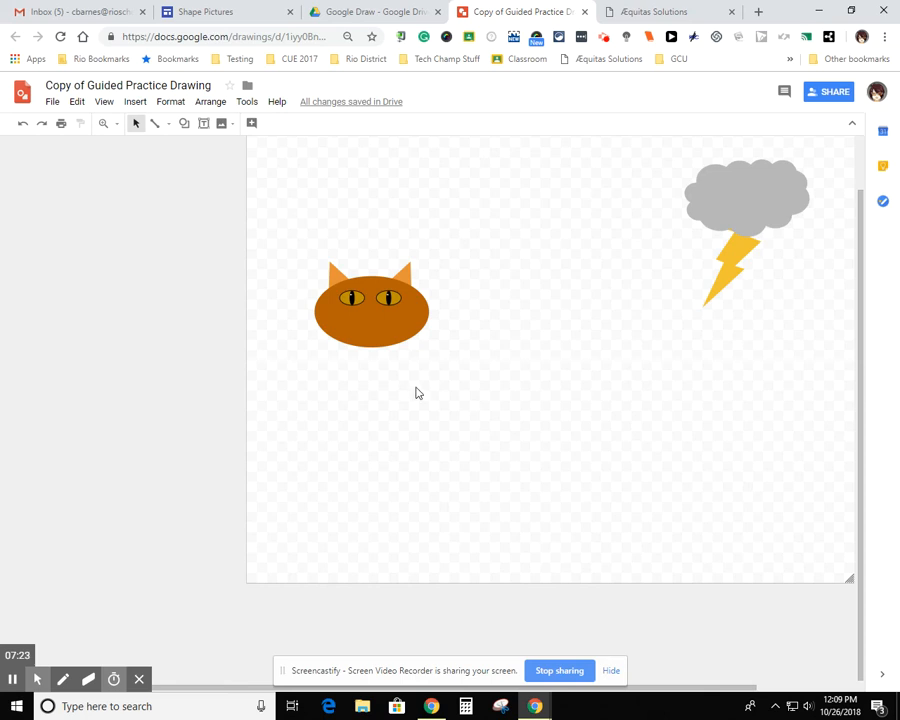
# Draw a small triangle nose centered just below and between the cat's eyes and fill it with light pink
pyautogui.click(185, 126)
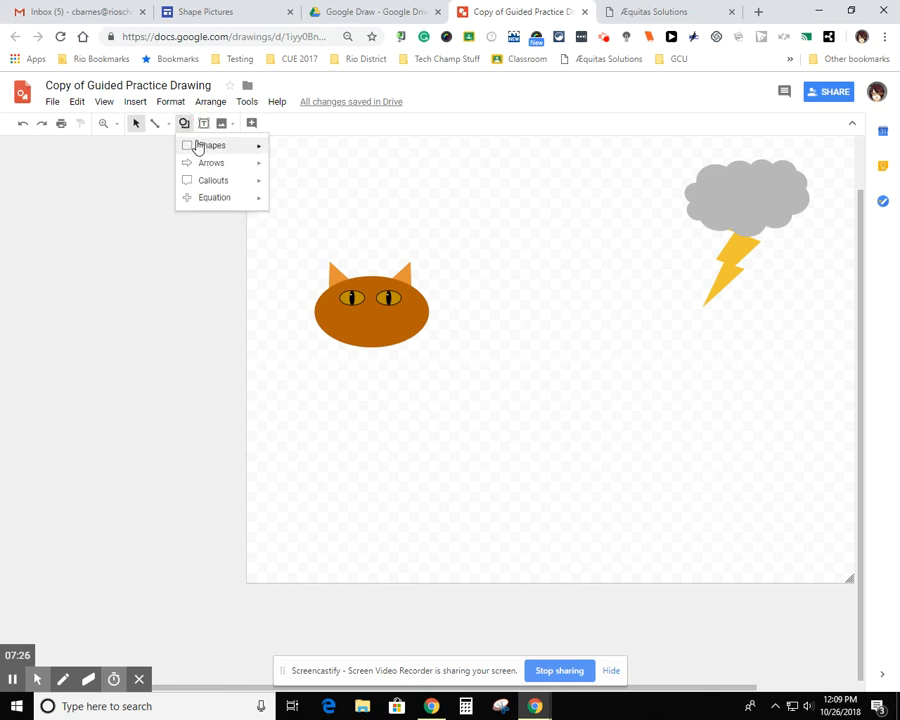
pyautogui.moveTo(200, 145)
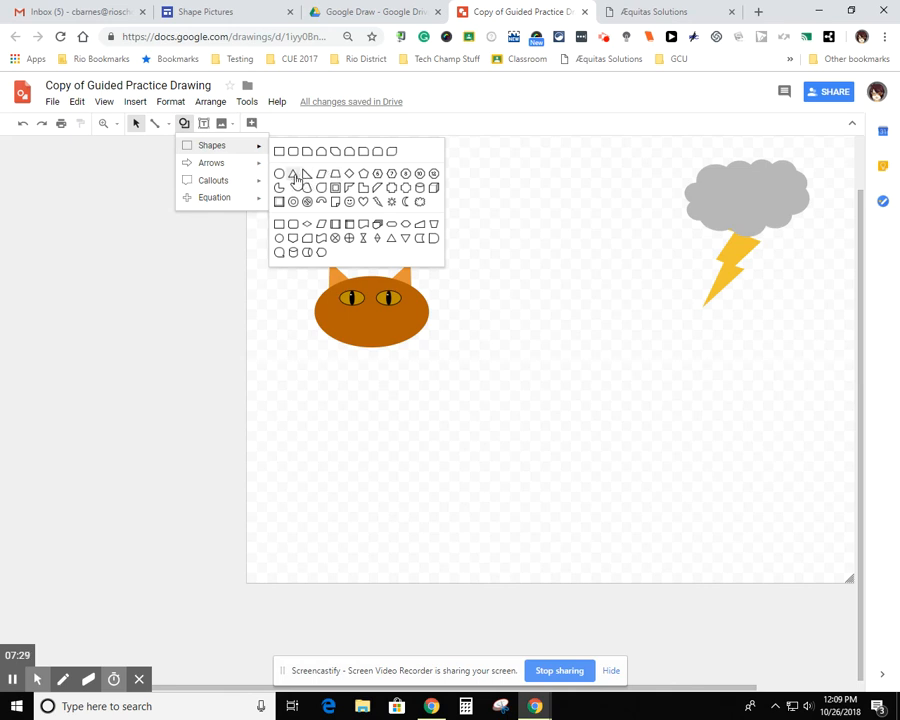
pyautogui.click(295, 177)
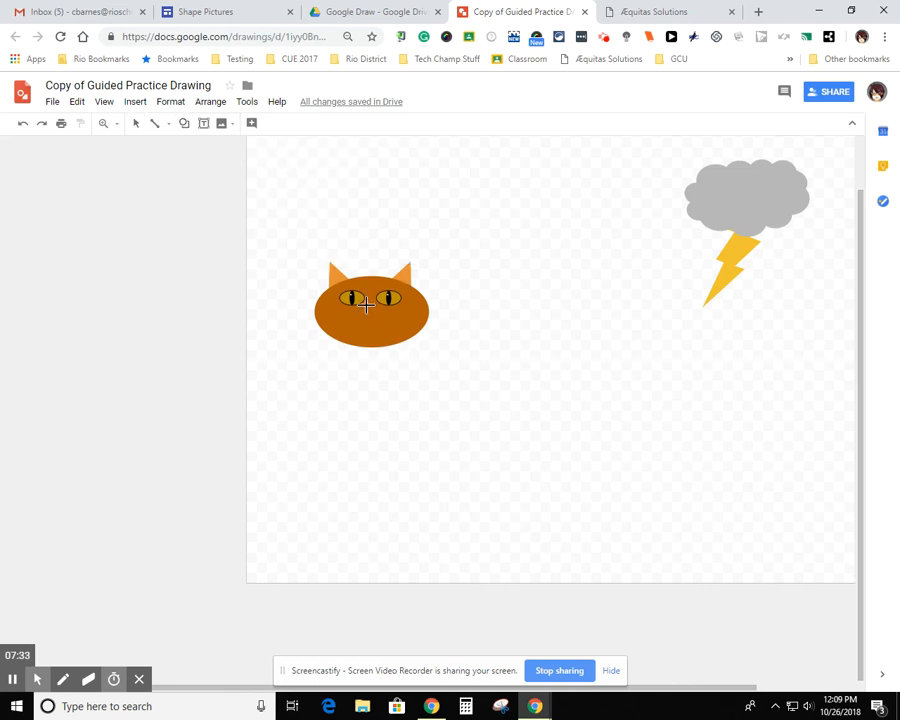
pyautogui.moveTo(365, 304); pyautogui.dragTo(381, 318)
pyautogui.moveTo(12, 688)
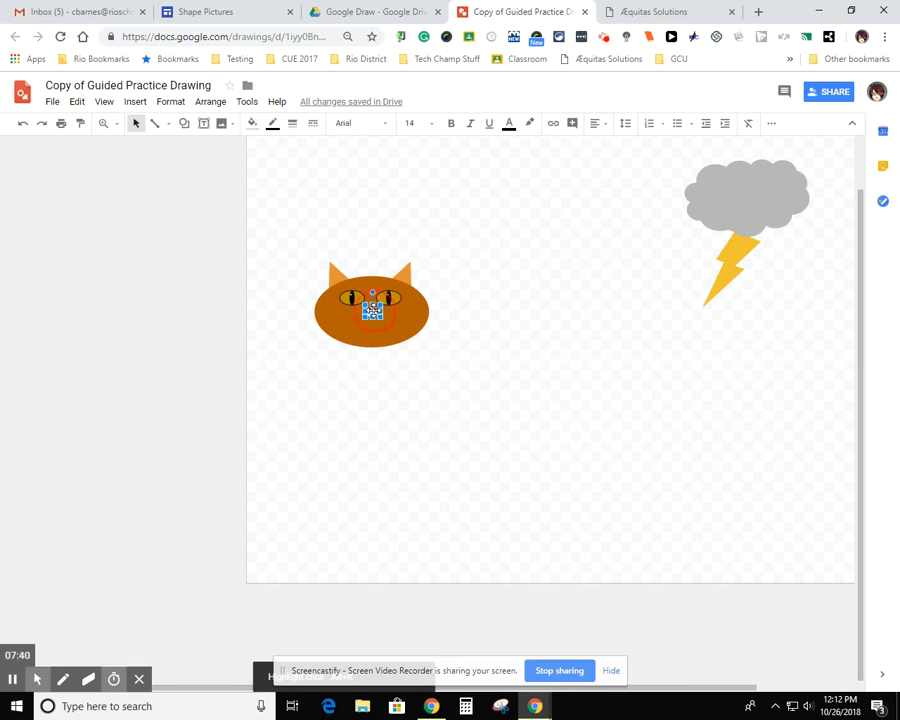
pyautogui.moveTo(372, 308); pyautogui.dragTo(372, 310)
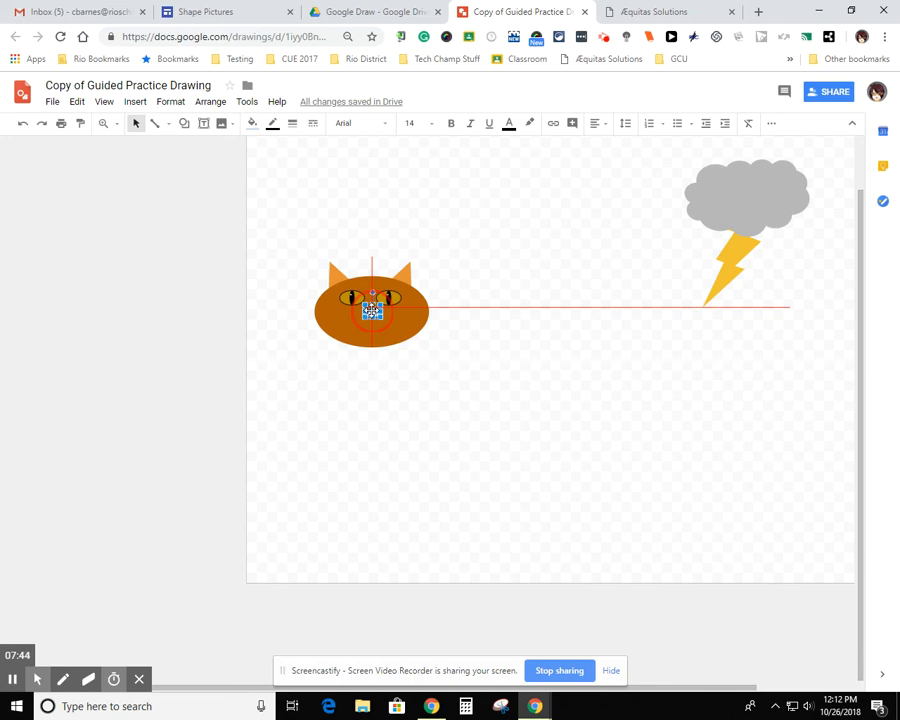
pyautogui.moveTo(372, 310); pyautogui.dragTo(371, 311)
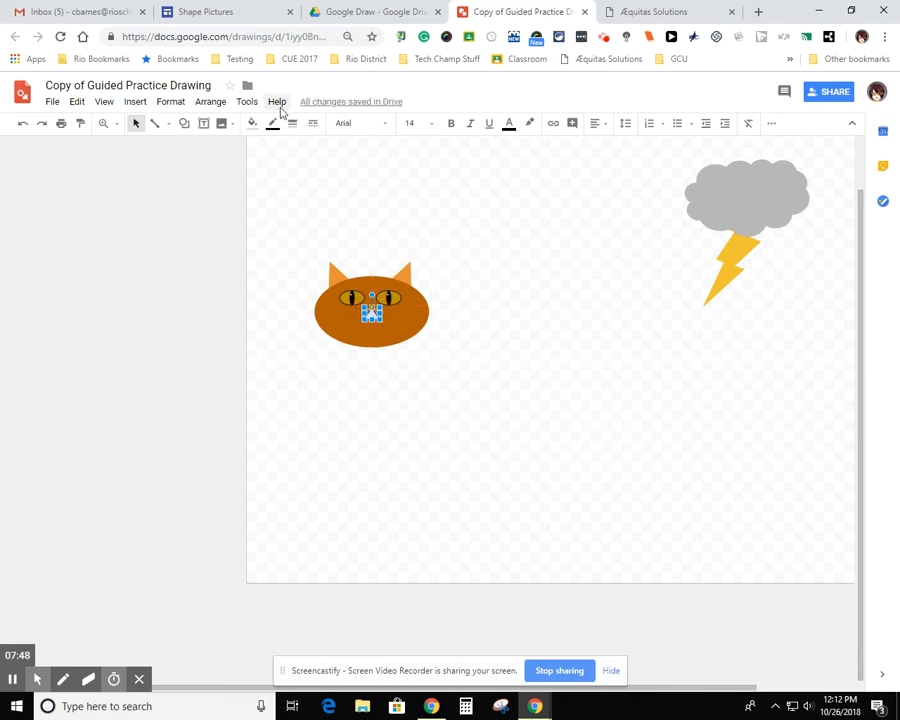
pyautogui.click(256, 125)
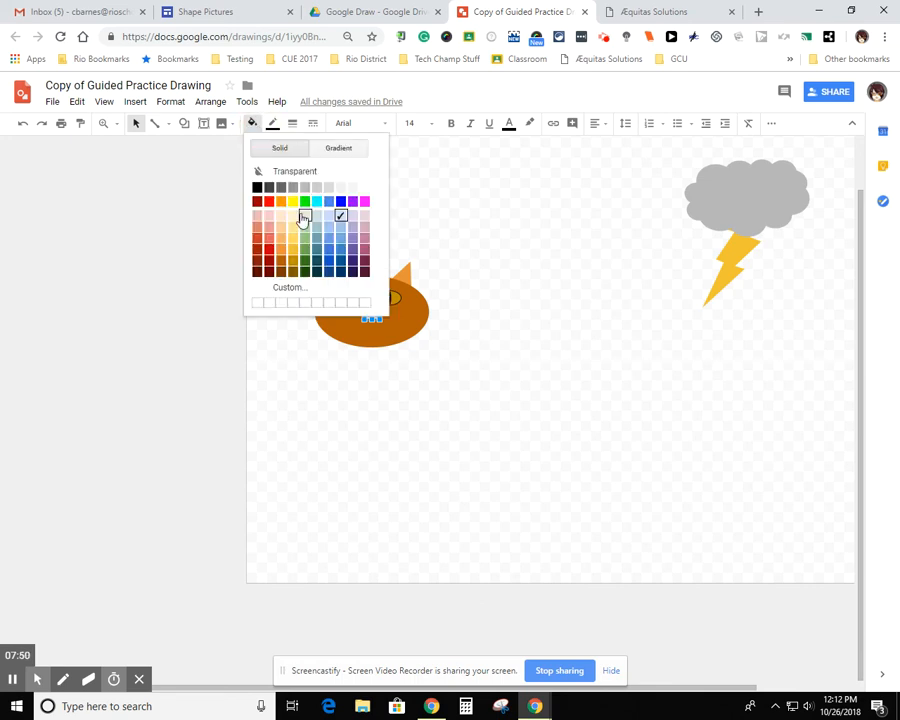
pyautogui.click(268, 231)
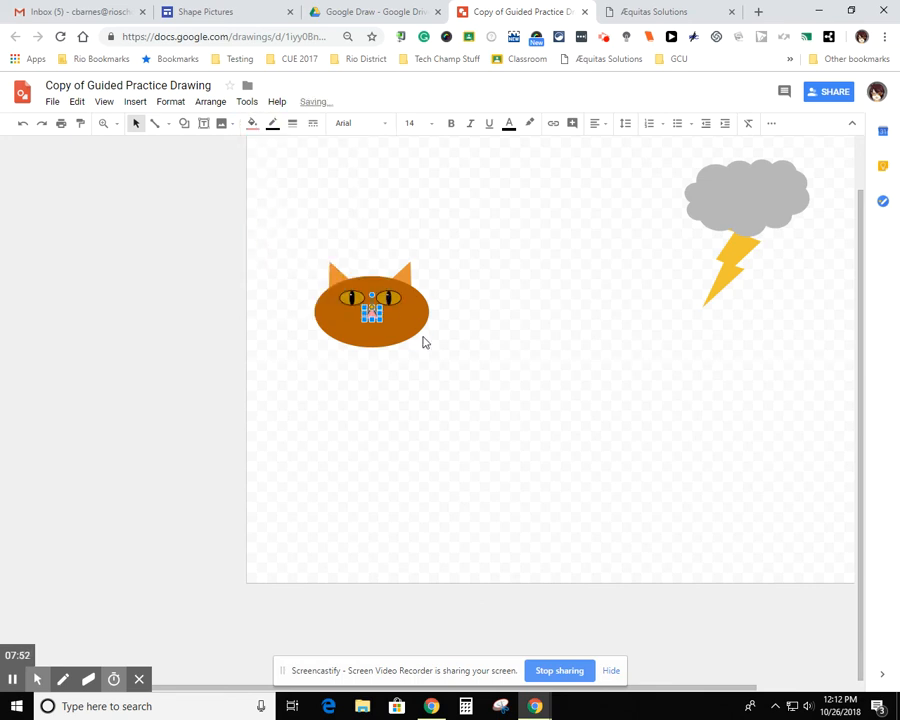
# Flip the cat's pink triangle nose vertically so its point faces down
pyautogui.click(381, 375)
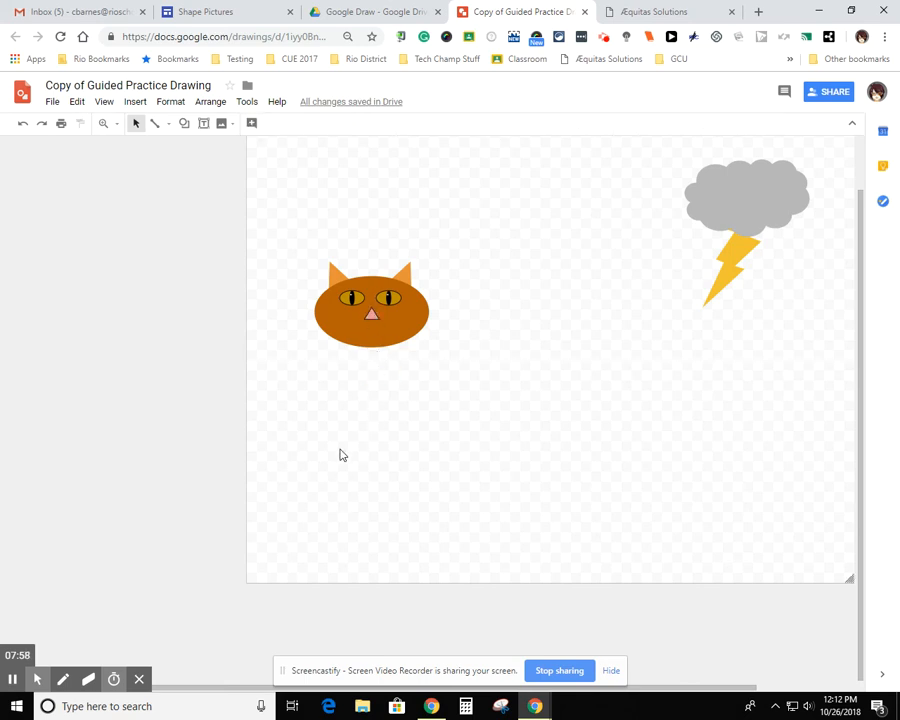
pyautogui.click(372, 314)
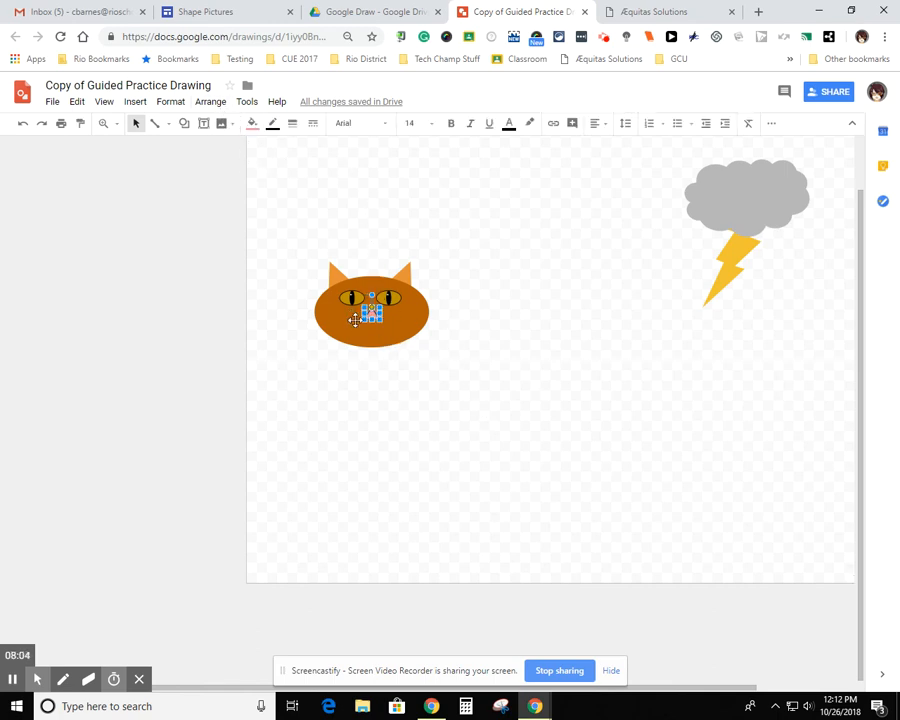
pyautogui.click(211, 102)
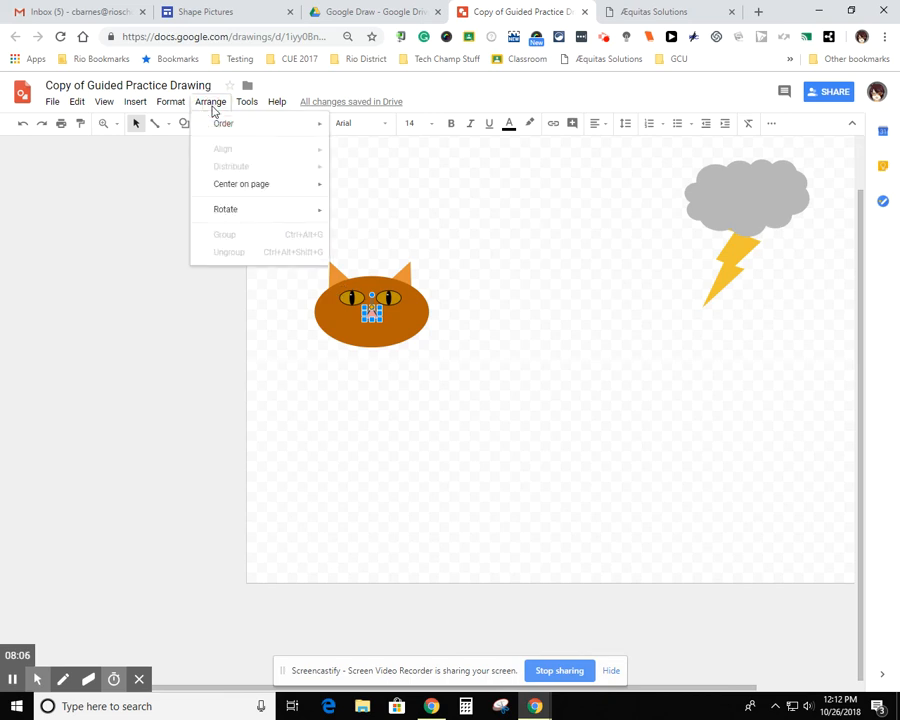
pyautogui.moveTo(242, 218)
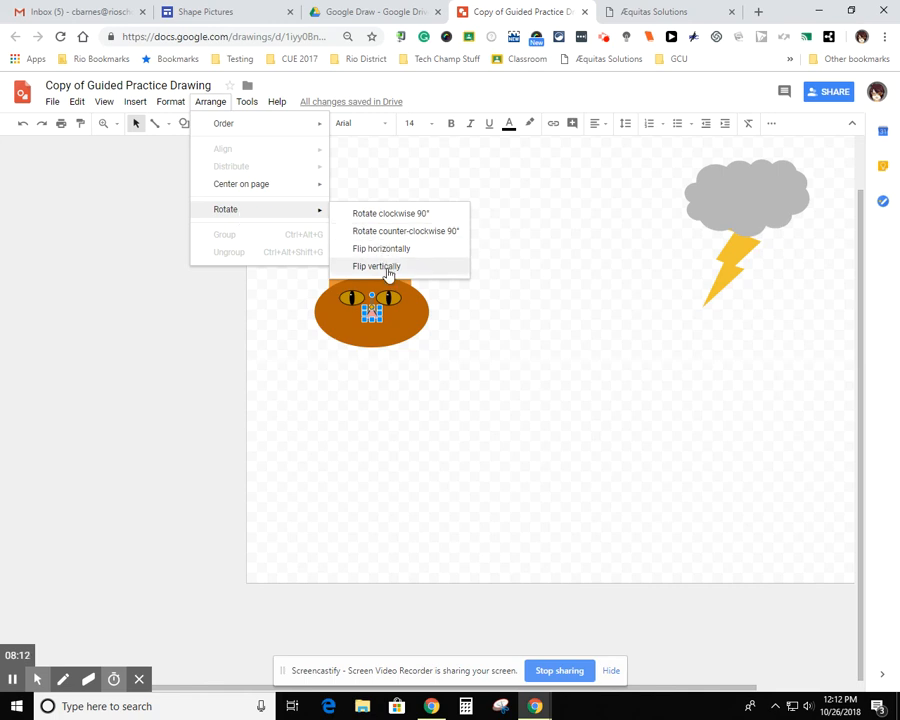
pyautogui.click(389, 267)
pyautogui.click(444, 372)
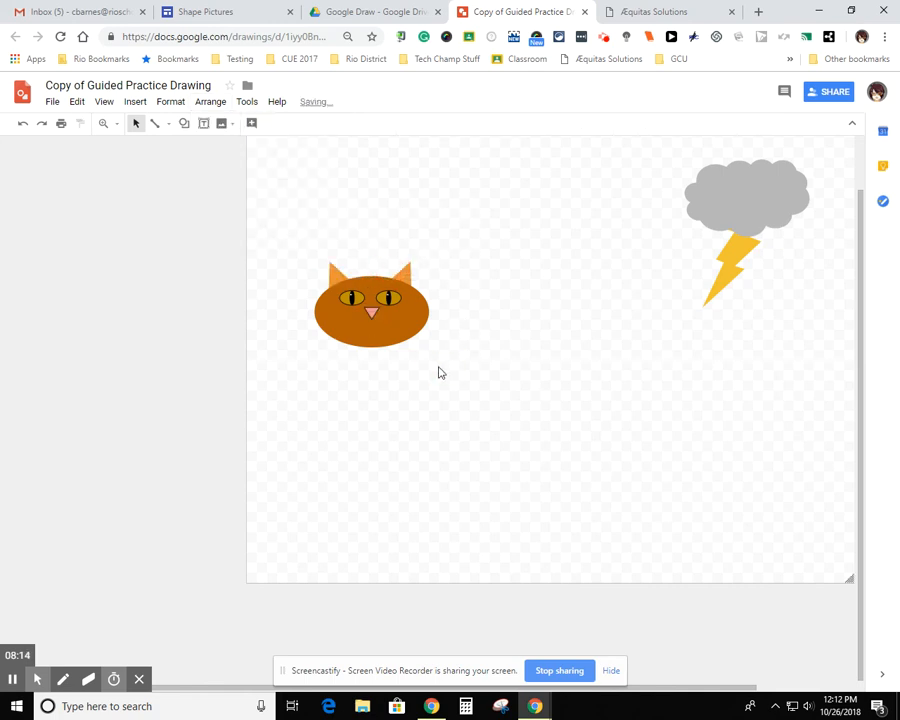
# Shift the grouped cat head, ears and eyes slightly to the right relative to the nose
pyautogui.click(346, 298)
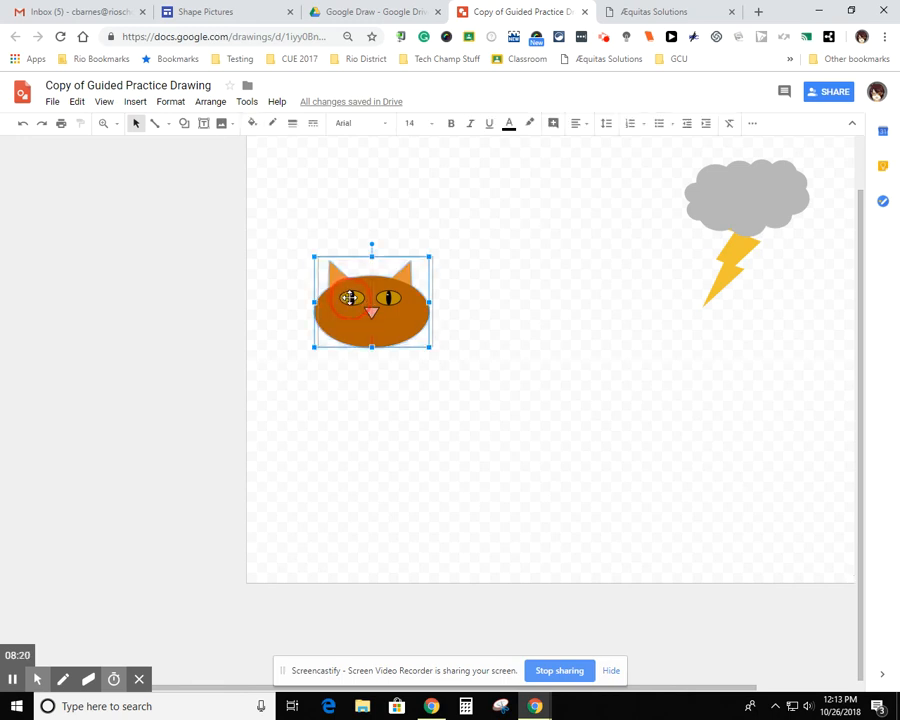
pyautogui.moveTo(346, 298); pyautogui.dragTo(350, 297)
pyautogui.click(409, 420)
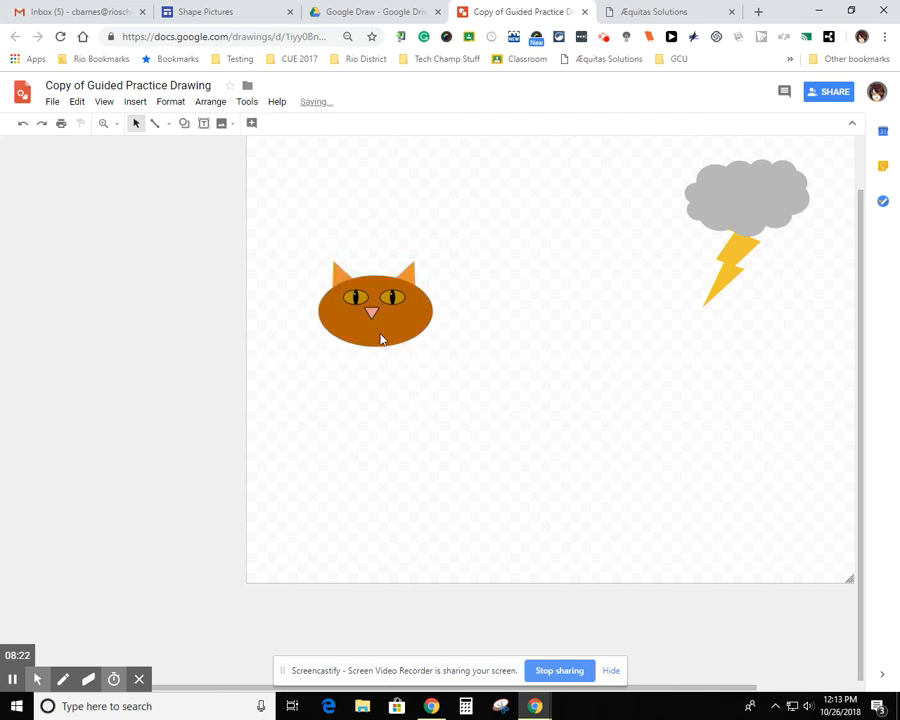
# Center the pink triangle nose just below and between the eyes and make it slightly shorter
pyautogui.moveTo(370, 311); pyautogui.dragTo(372, 314)
pyautogui.click(396, 391)
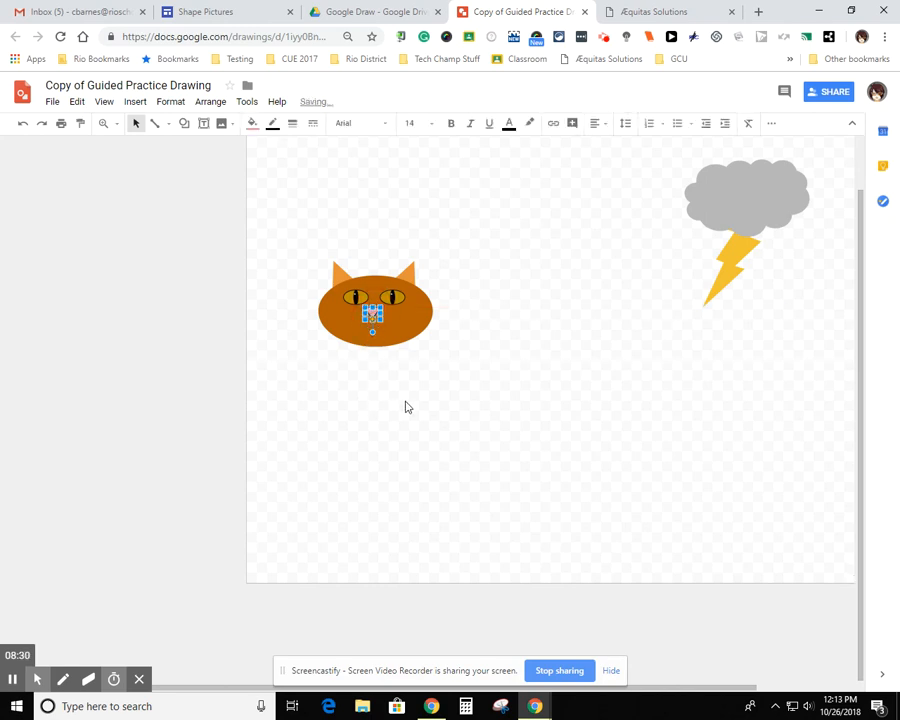
pyautogui.press('Right')
pyautogui.click(405, 405)
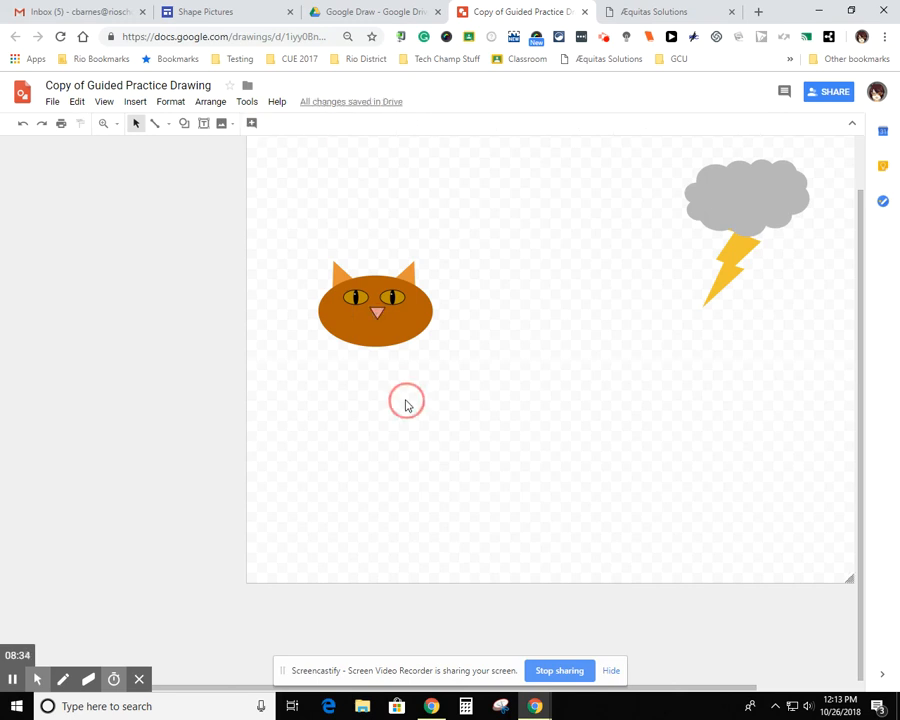
pyautogui.click(379, 315)
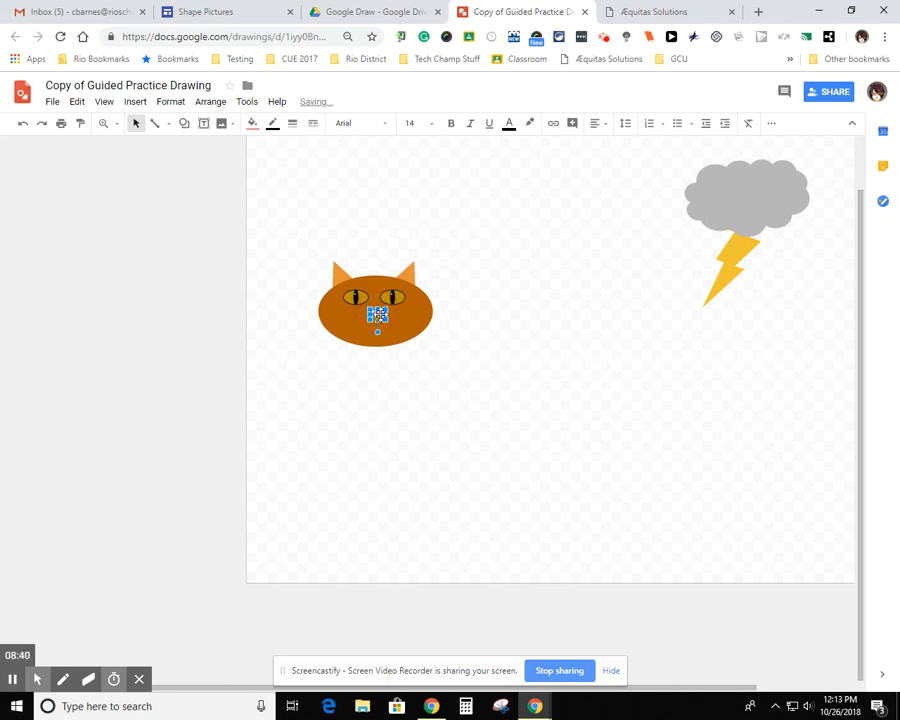
pyautogui.moveTo(377, 314); pyautogui.dragTo(374, 312)
pyautogui.click(378, 404)
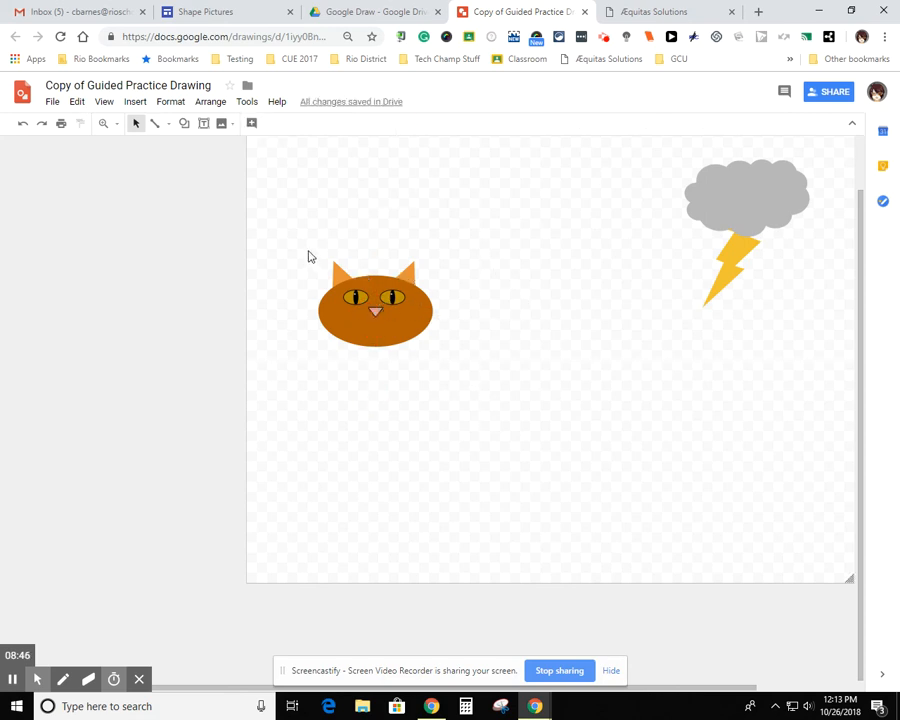
# Group the pink nose with the cat's head, ears and eyes into one object
pyautogui.moveTo(308, 251); pyautogui.dragTo(461, 373)
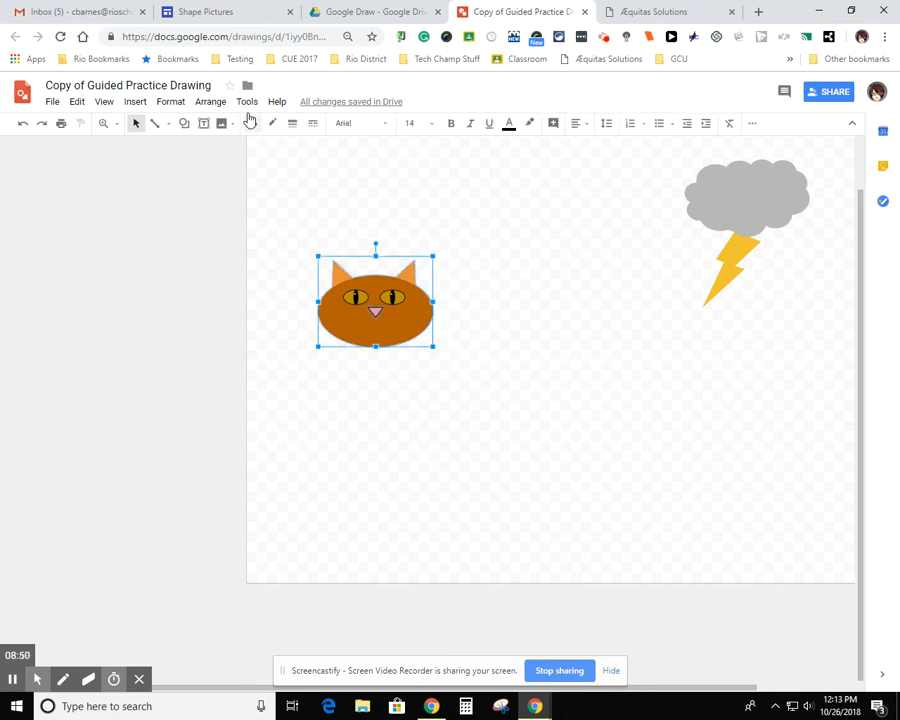
pyautogui.click(215, 104)
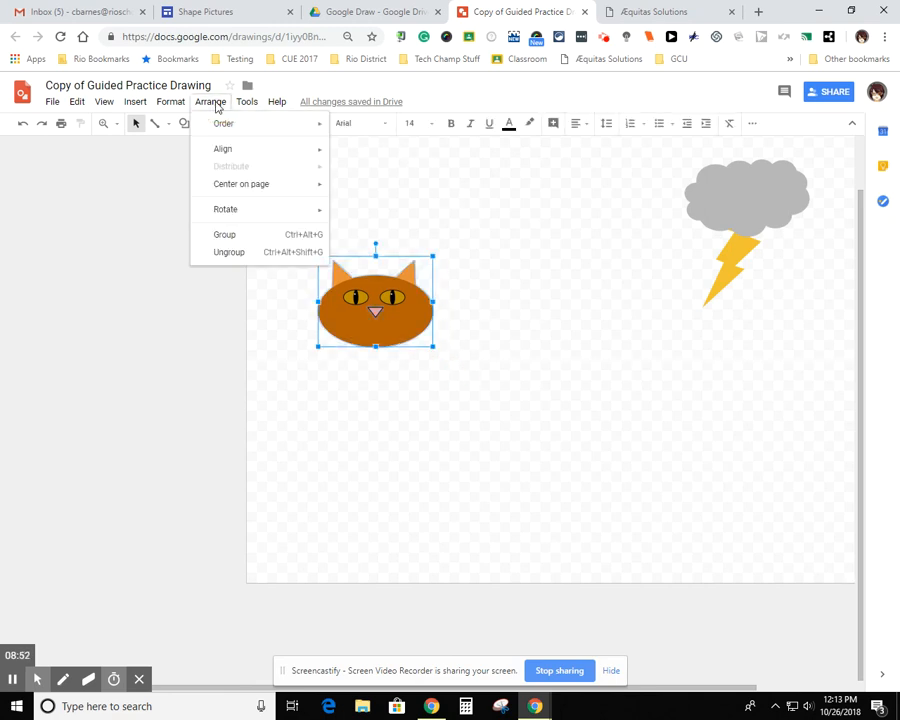
pyautogui.click(230, 236)
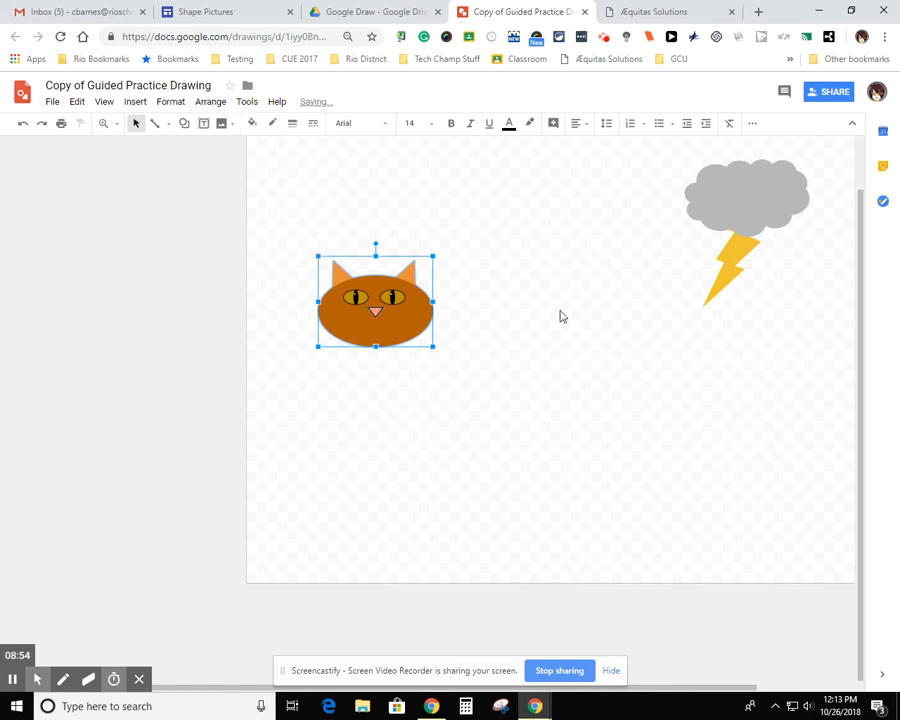
pyautogui.click(514, 399)
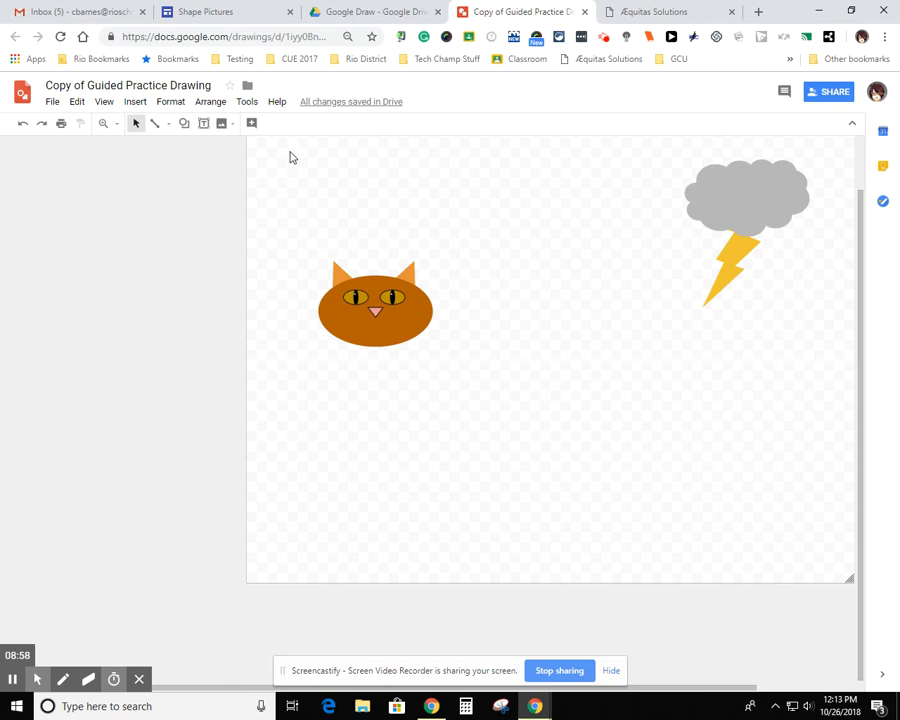
# Zoom in on the cat's face and bring the whole head with its ears into view
pyautogui.click(104, 125)
pyautogui.click(400, 382)
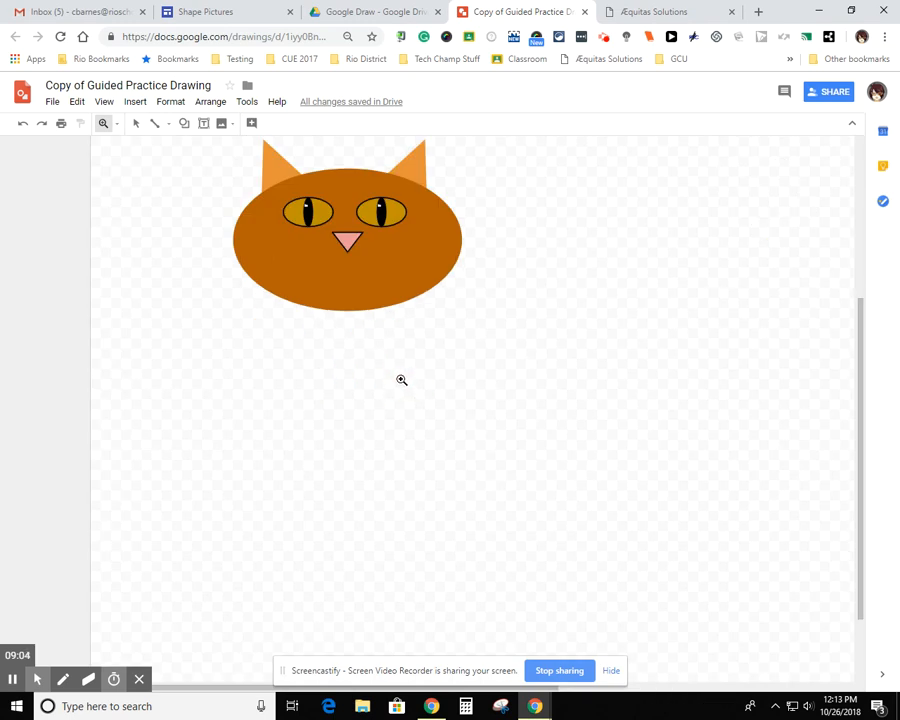
pyautogui.click(136, 127)
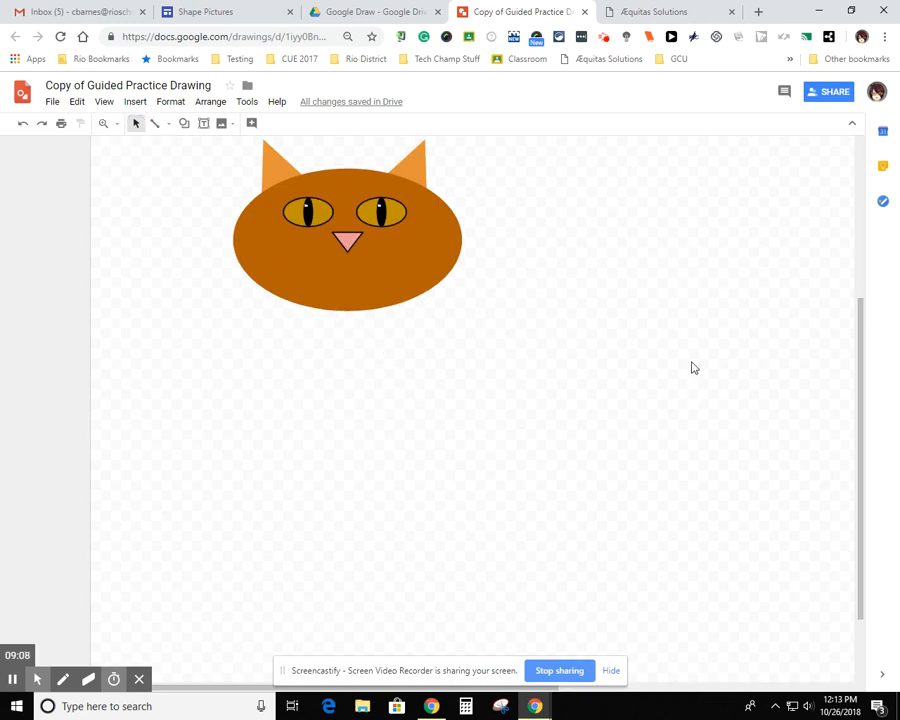
pyautogui.moveTo(692, 362)
pyautogui.mouseDown()
pyautogui.moveTo(695, 400)
pyautogui.moveTo(692, 367)
pyautogui.mouseUp()
pyautogui.moveTo(862, 428); pyautogui.dragTo(859, 367)
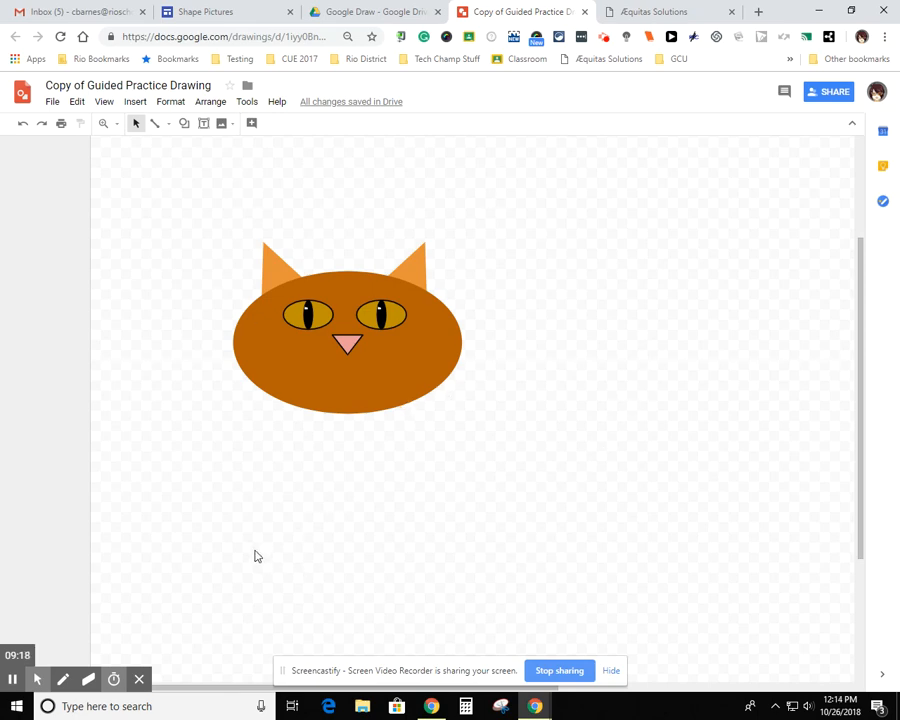
pyautogui.moveTo(10, 686)
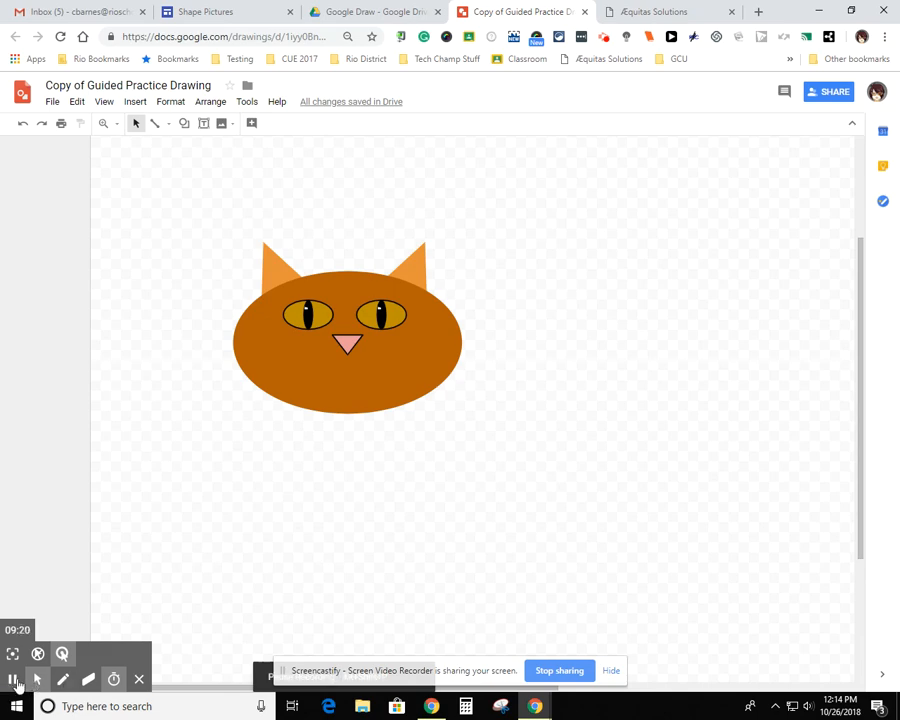